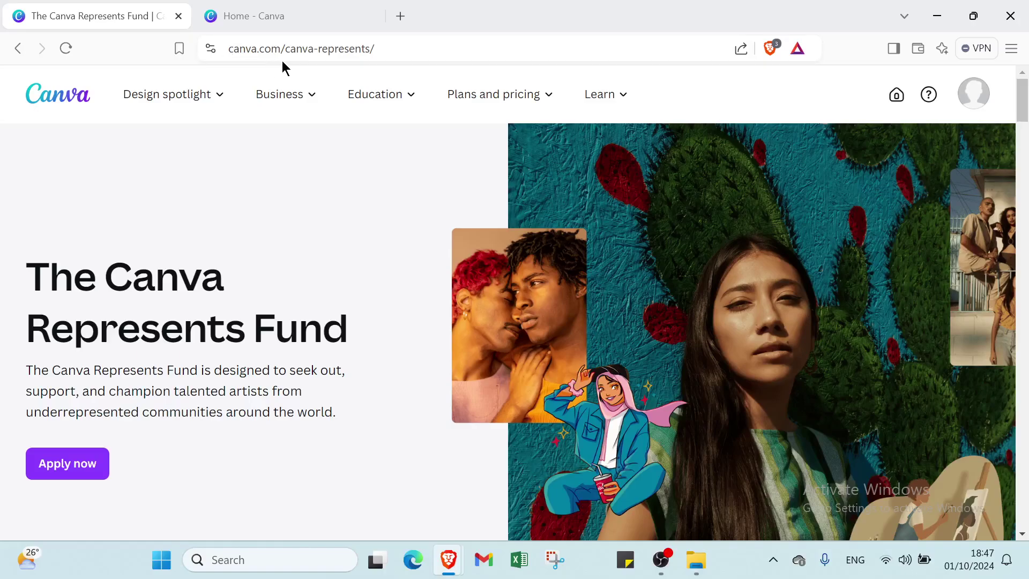
# Step: Look over the Canva Represents Fund page, from its introduction to the section on becoming a Represents artist
pyautogui.moveTo(298, 75)
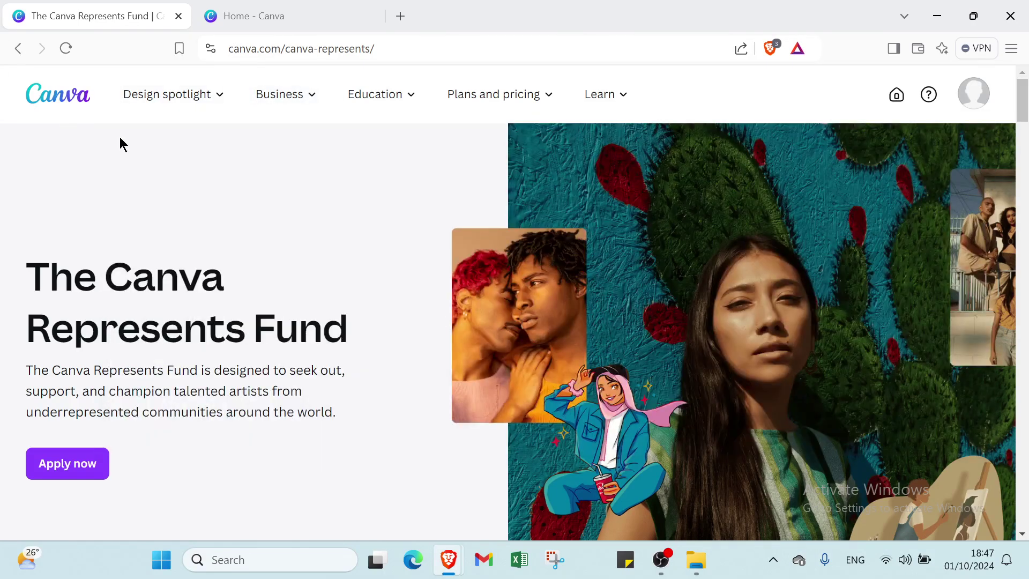
pyautogui.moveTo(186, 124)
pyautogui.scroll(-3, 337, 365)
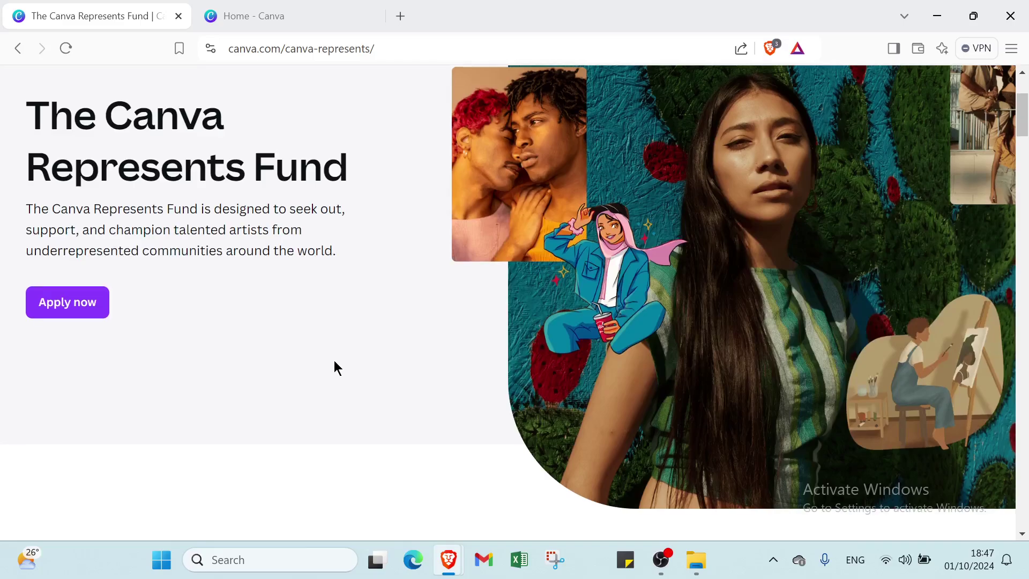
pyautogui.scroll(-2, 335, 361)
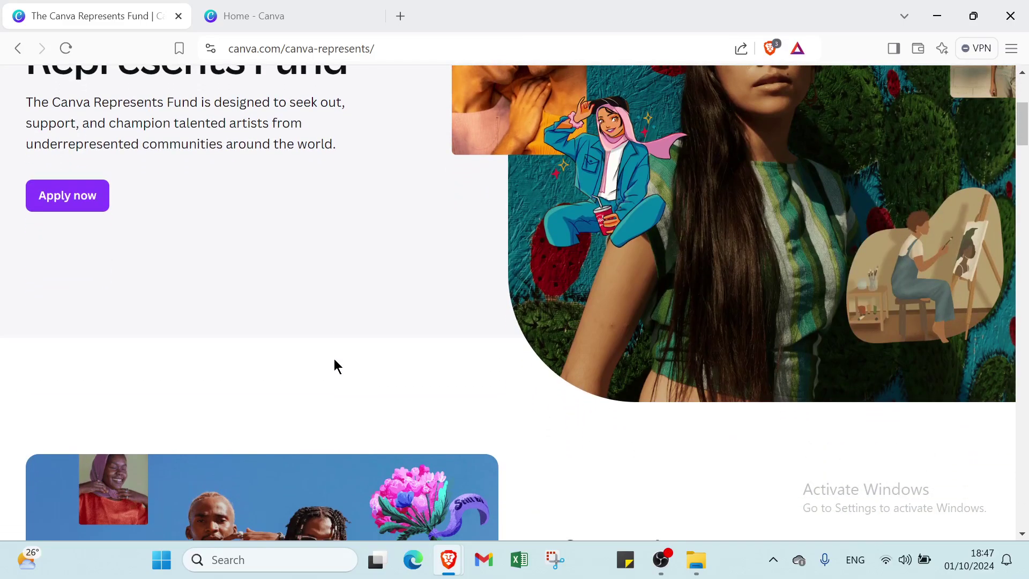
pyautogui.scroll(-1, 335, 361)
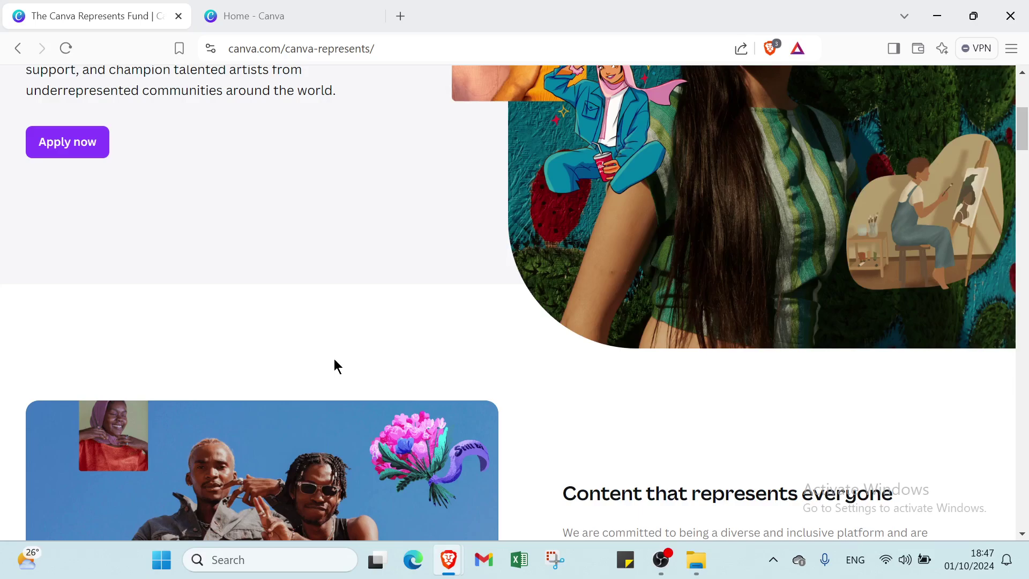
pyautogui.scroll(-2, 335, 360)
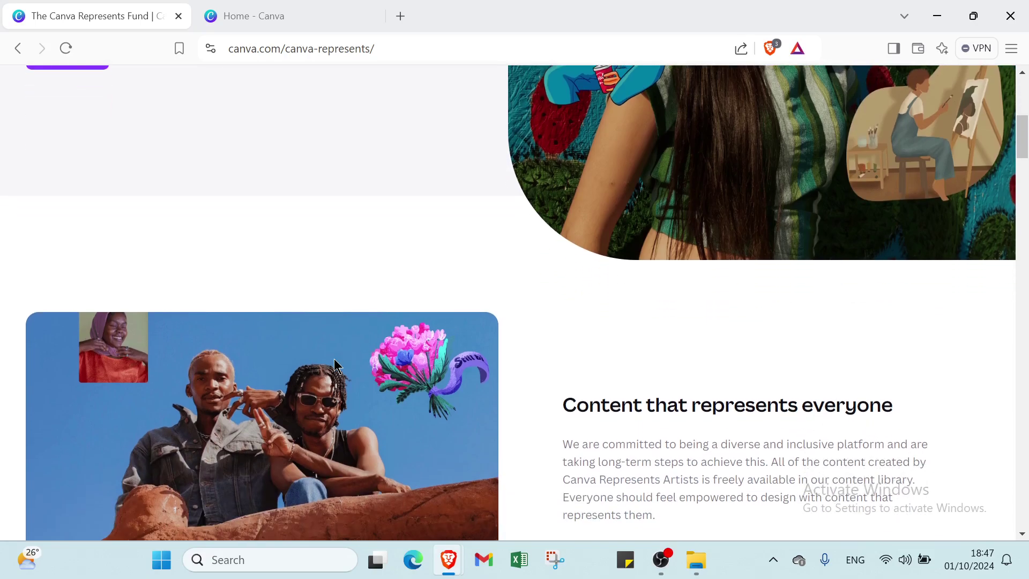
pyautogui.scroll(-4, 334, 358)
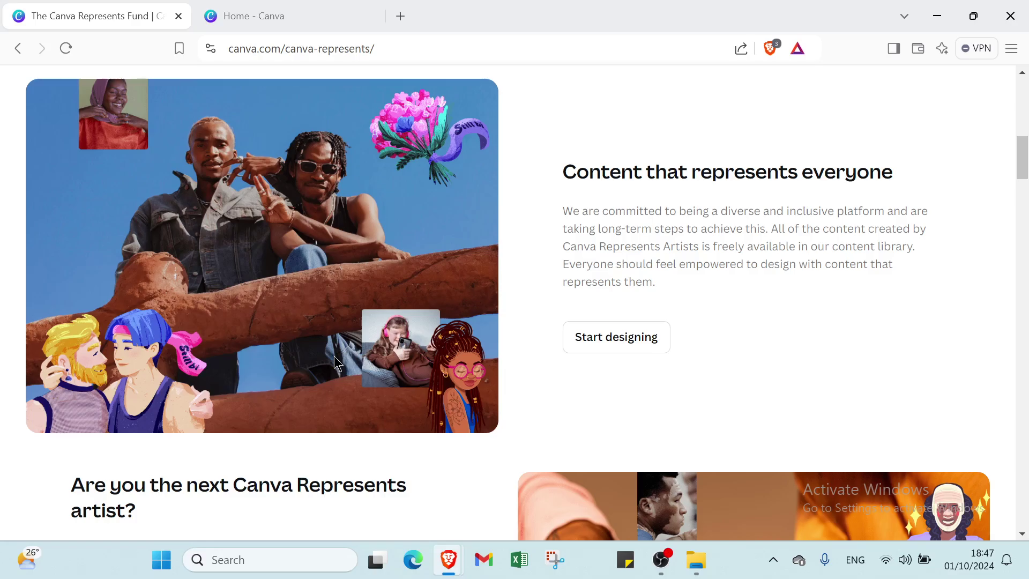
pyautogui.scroll(-5, 334, 356)
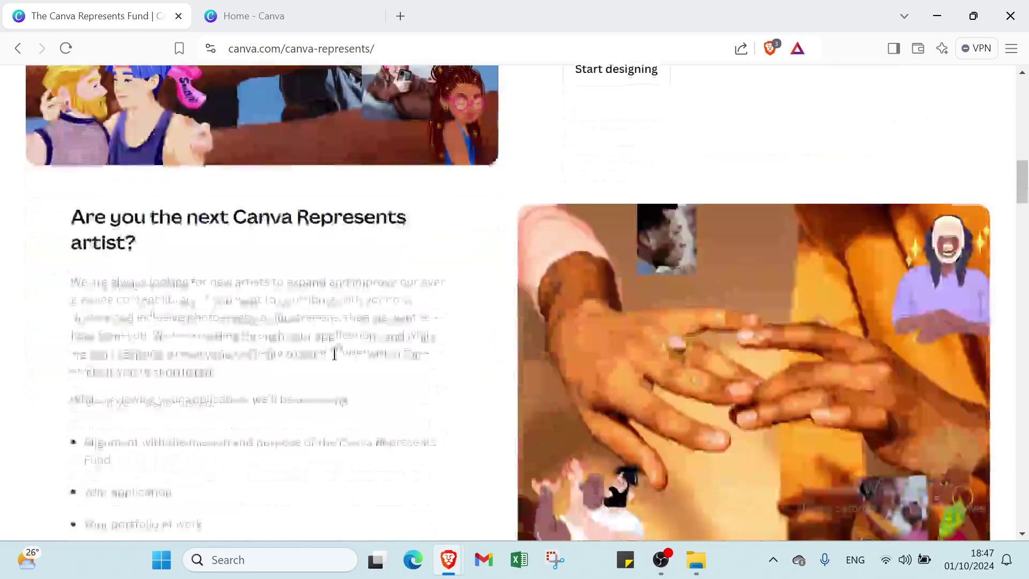
pyautogui.scroll(12, 333, 353)
pyautogui.scroll(5, 333, 356)
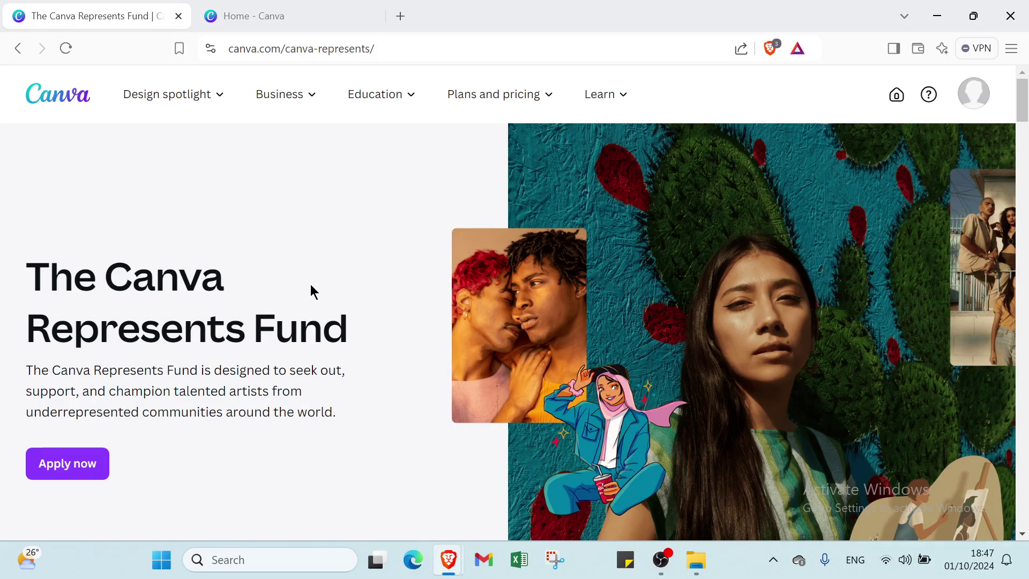
# Step: Look through the site's Design spotlight, Business, Education, Plans and pricing, and Learn offerings
pyautogui.moveTo(193, 102)
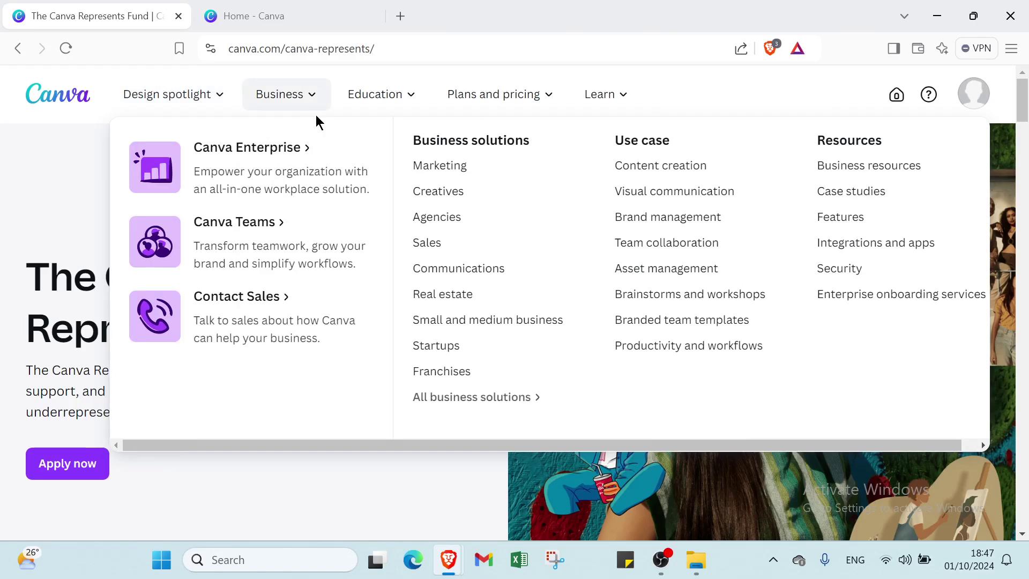
pyautogui.moveTo(290, 99)
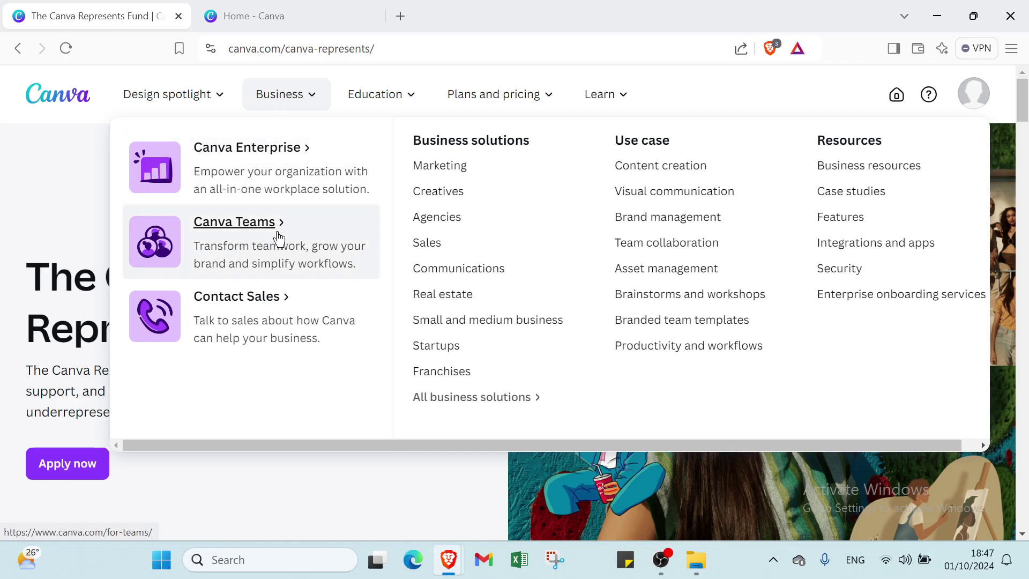
pyautogui.moveTo(375, 92)
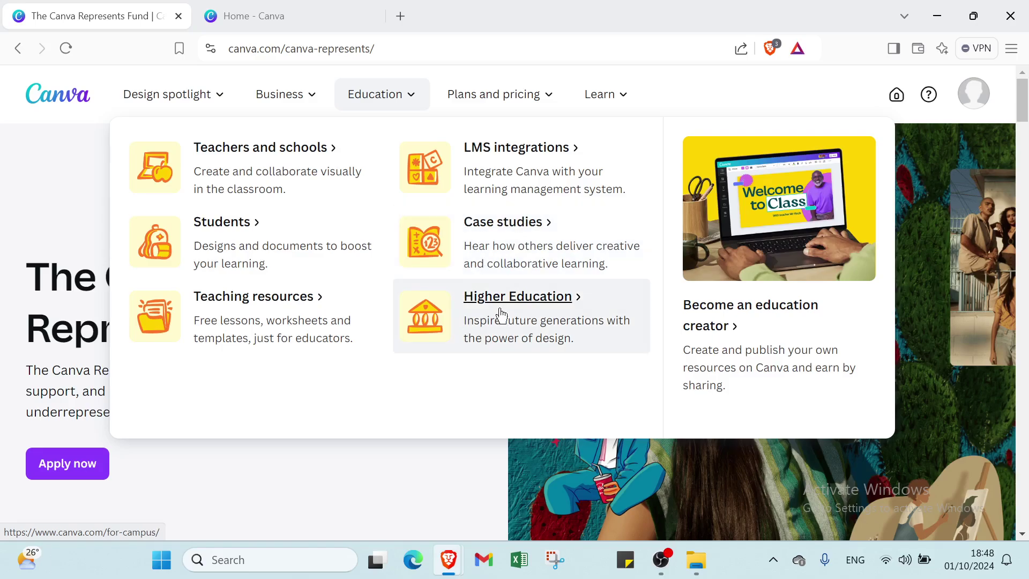
pyautogui.moveTo(509, 95)
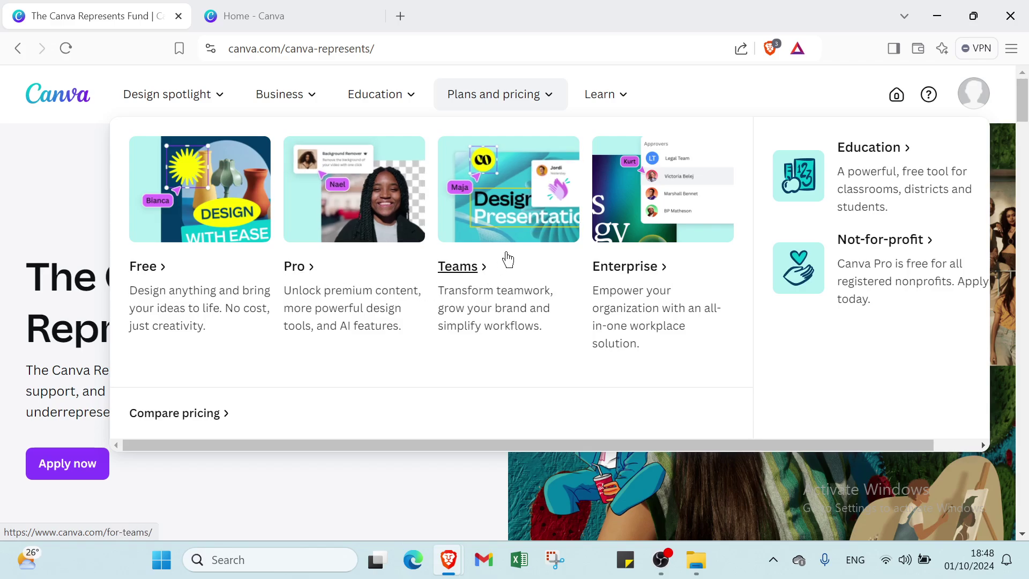
pyautogui.moveTo(609, 99)
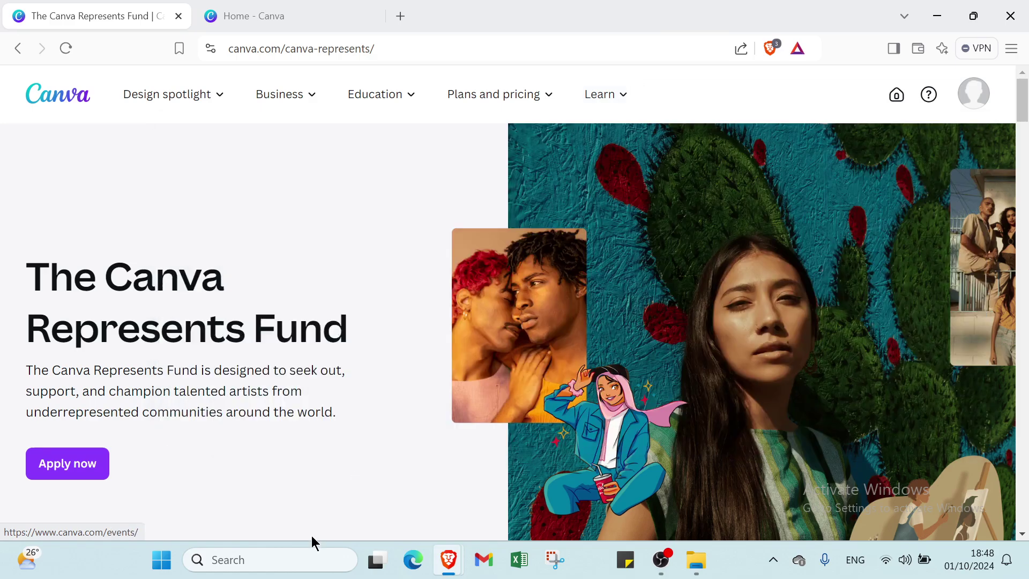
# Step: Read the fund page's artist application criteria and its section on long-term commitment to diversity
pyautogui.scroll(-8, 354, 378)
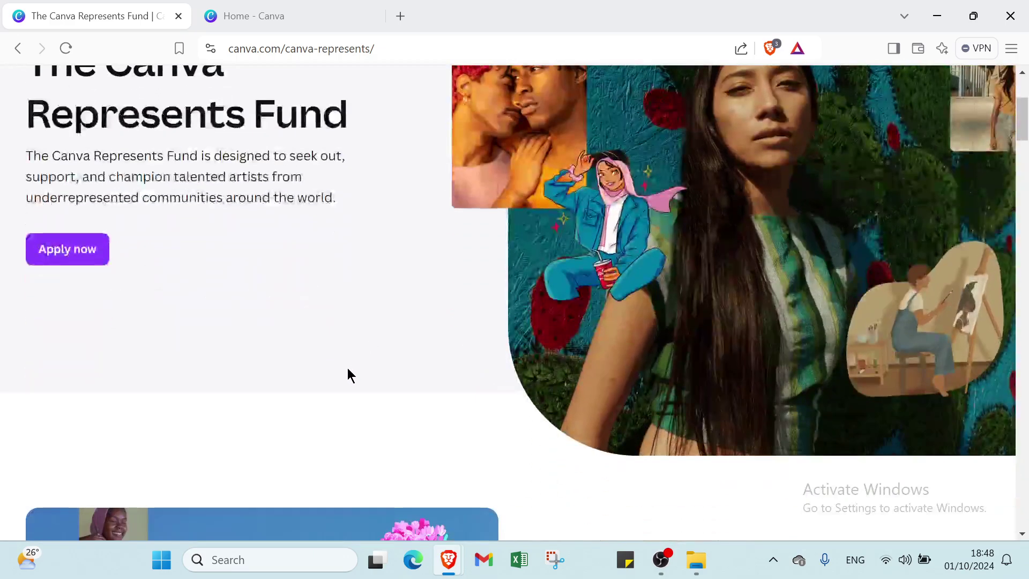
pyautogui.scroll(5, 284, 306)
pyautogui.scroll(3, 238, 277)
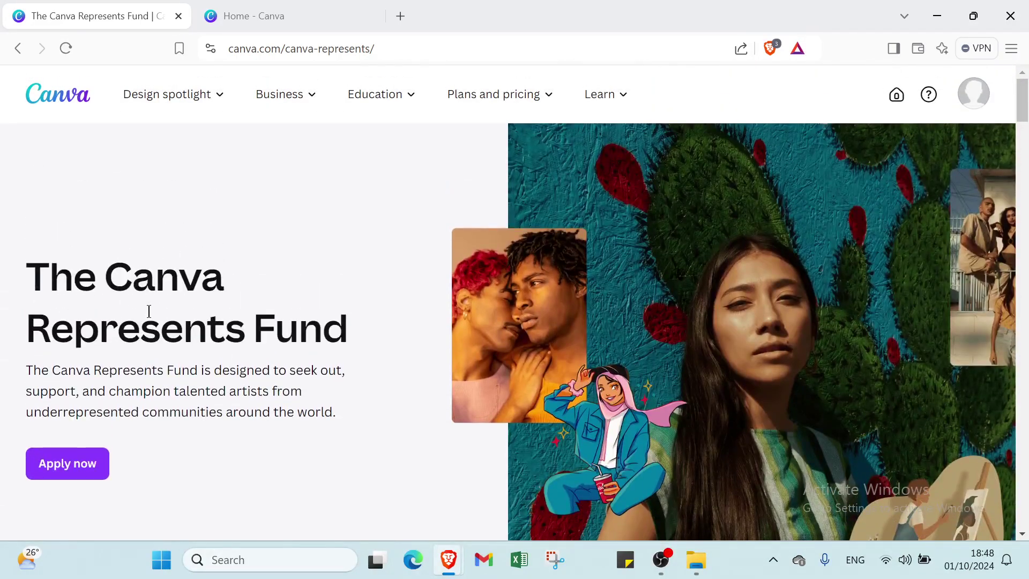
pyautogui.scroll(-10, 386, 406)
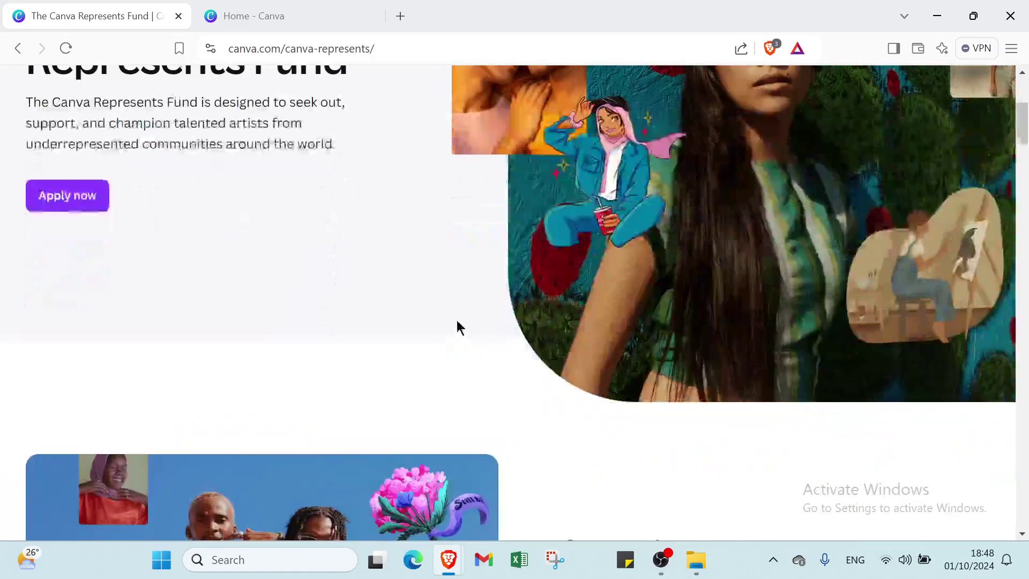
pyautogui.scroll(-5, 140, 417)
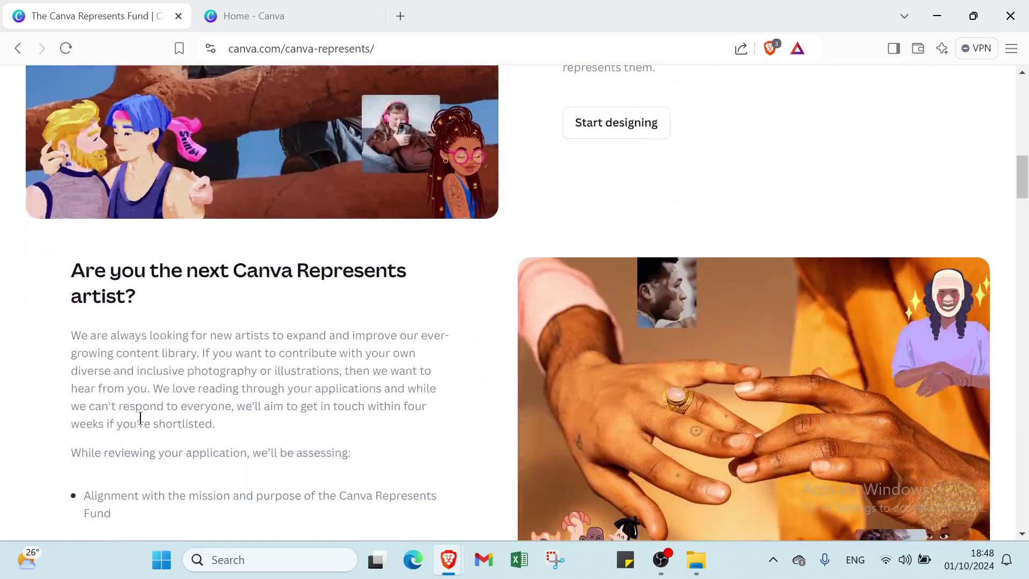
pyautogui.scroll(5, 397, 203)
pyautogui.scroll(-5, 301, 252)
pyautogui.scroll(-1, 264, 316)
pyautogui.scroll(-1, 91, 268)
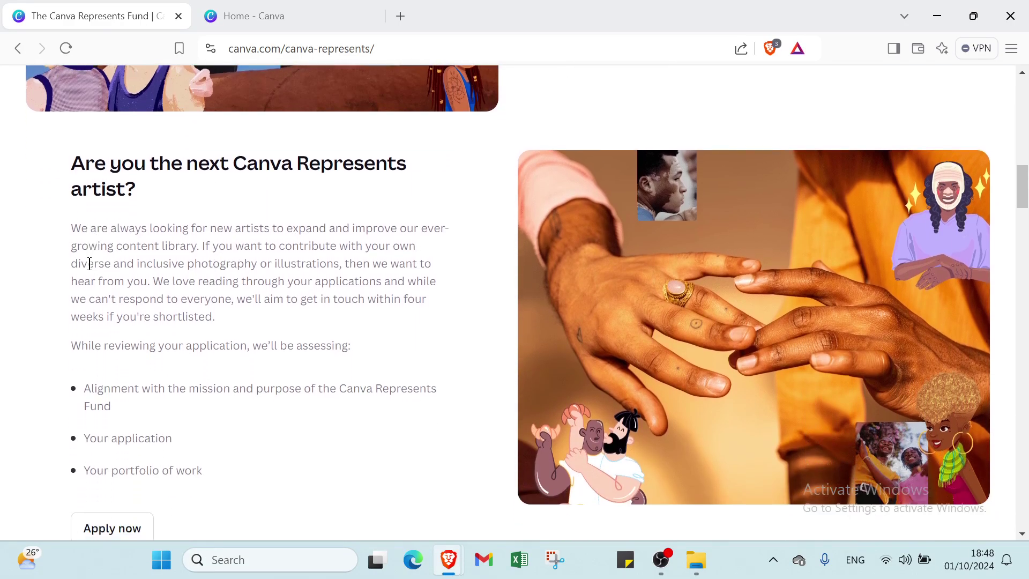
pyautogui.scroll(-1, 89, 262)
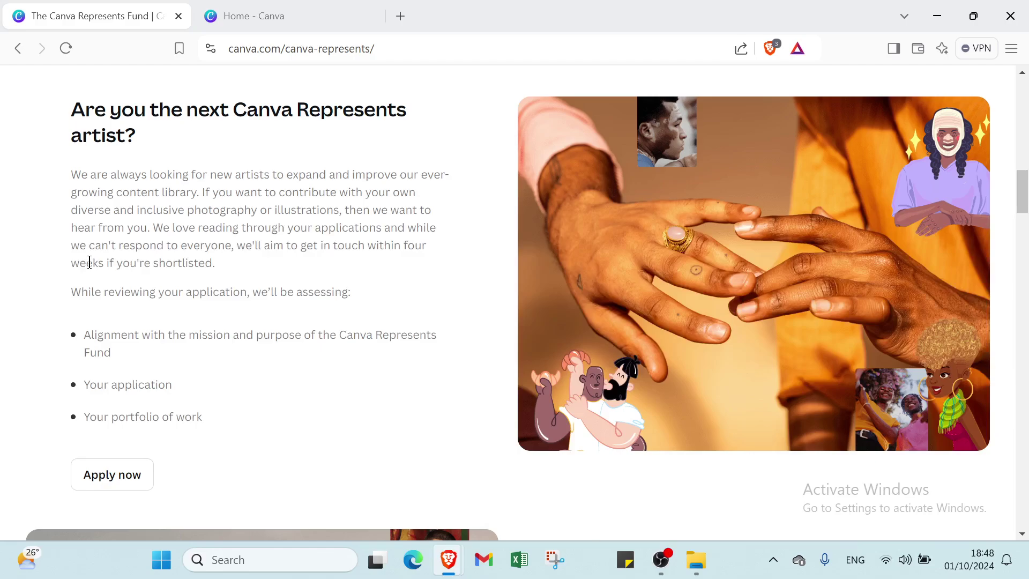
pyautogui.scroll(-6, 172, 237)
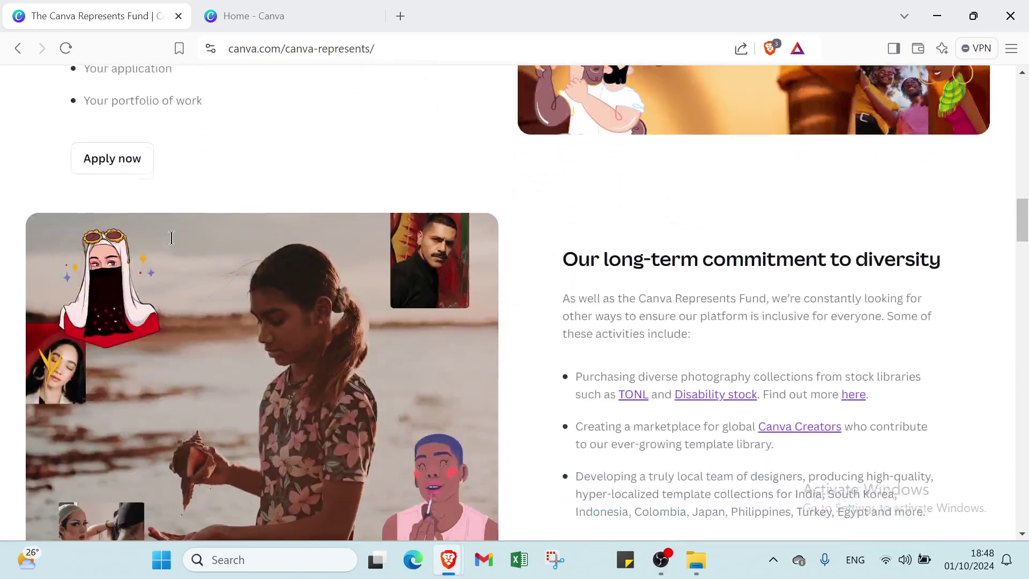
pyautogui.scroll(-3, 172, 237)
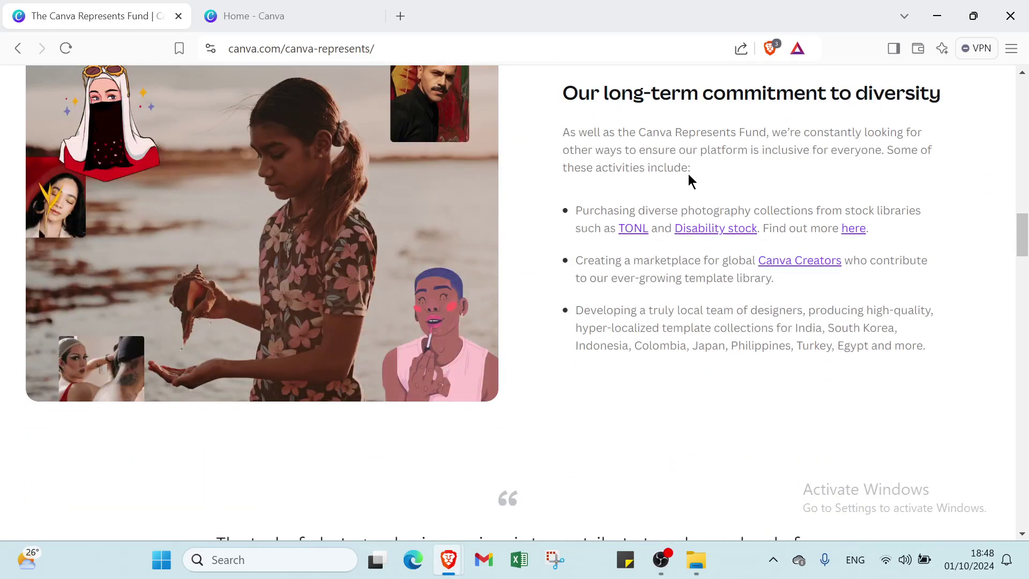
pyautogui.scroll(1, 587, 197)
pyautogui.scroll(20, 588, 191)
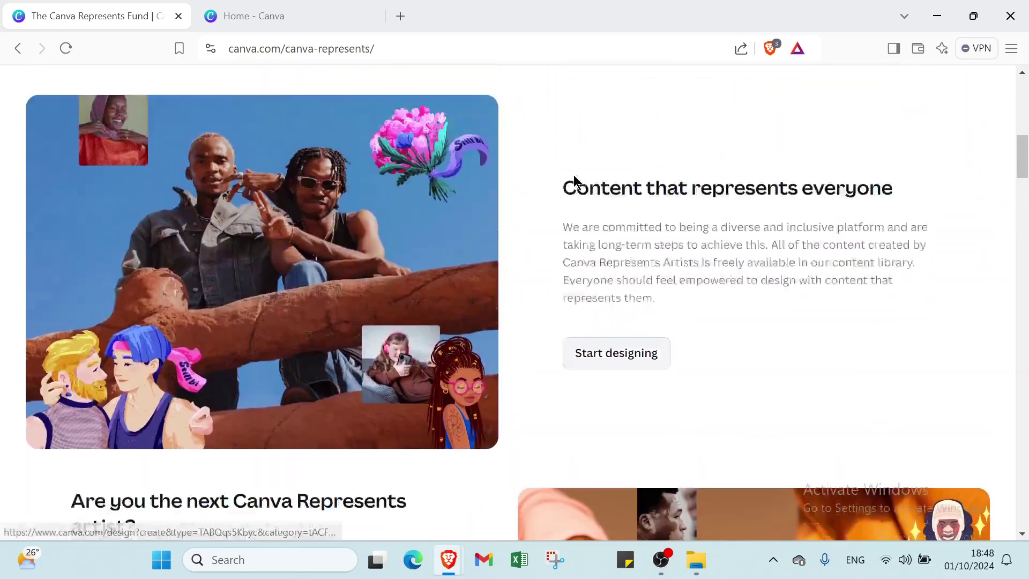
pyautogui.scroll(4, 482, 102)
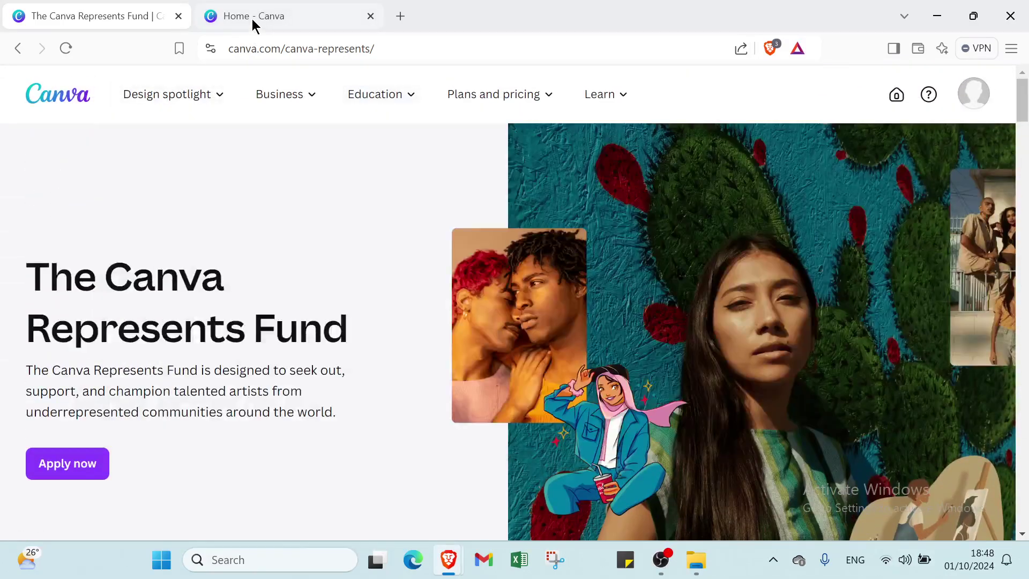
# Step: Switch to the open Canva home page and look through the recent designs
pyautogui.click(253, 22)
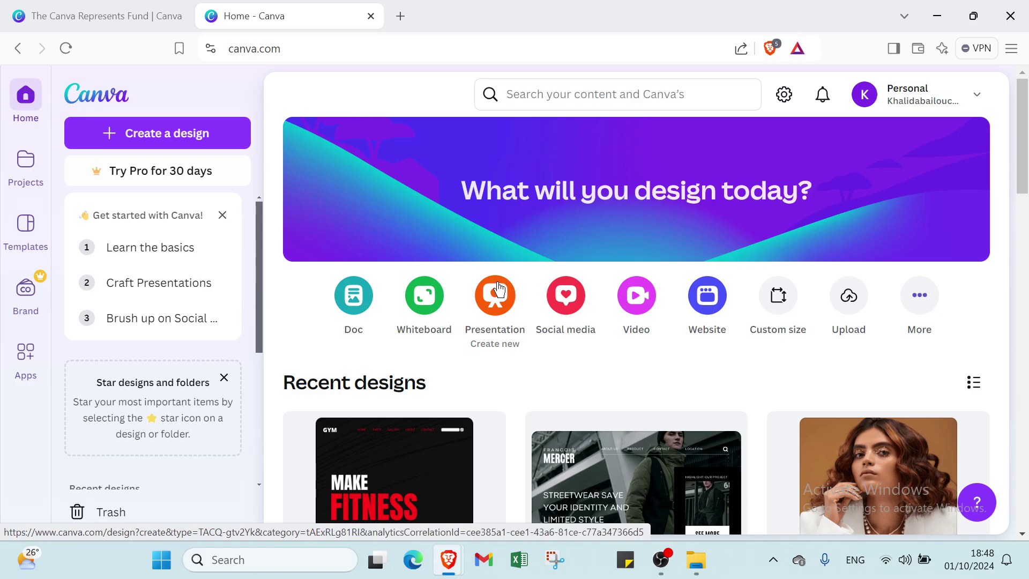
pyautogui.scroll(-2, 498, 289)
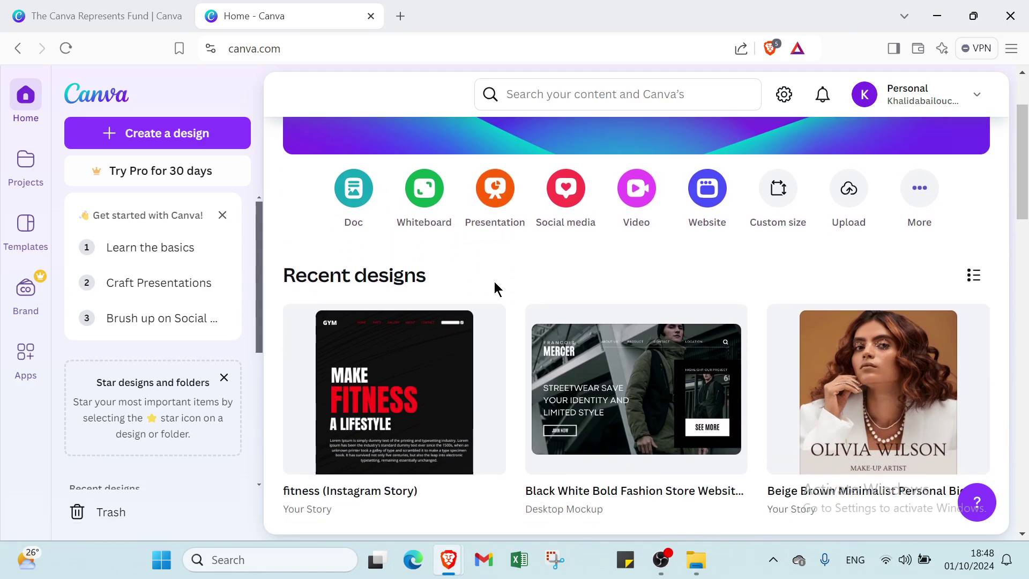
pyautogui.scroll(-1, 495, 283)
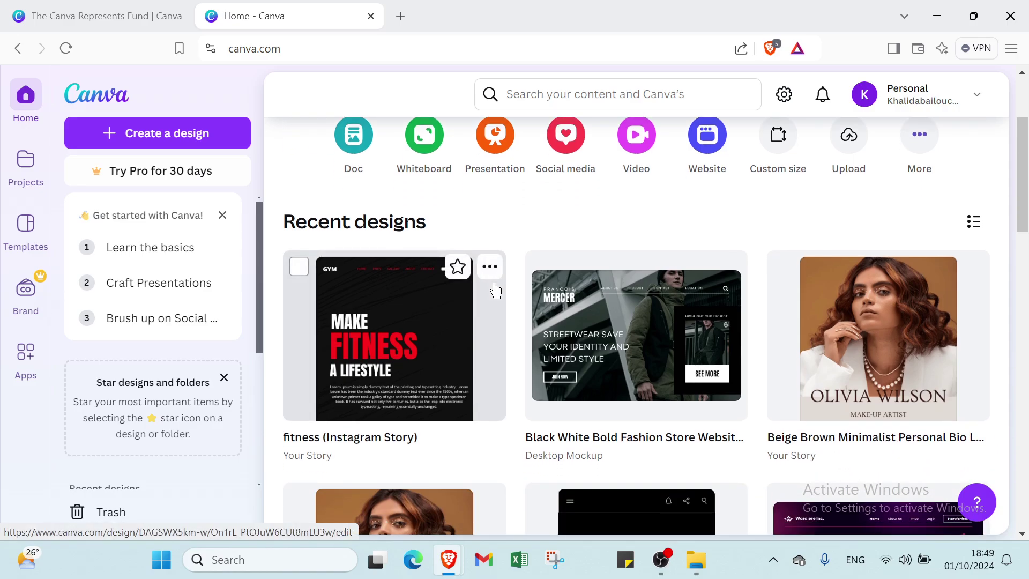
pyautogui.scroll(-2, 491, 295)
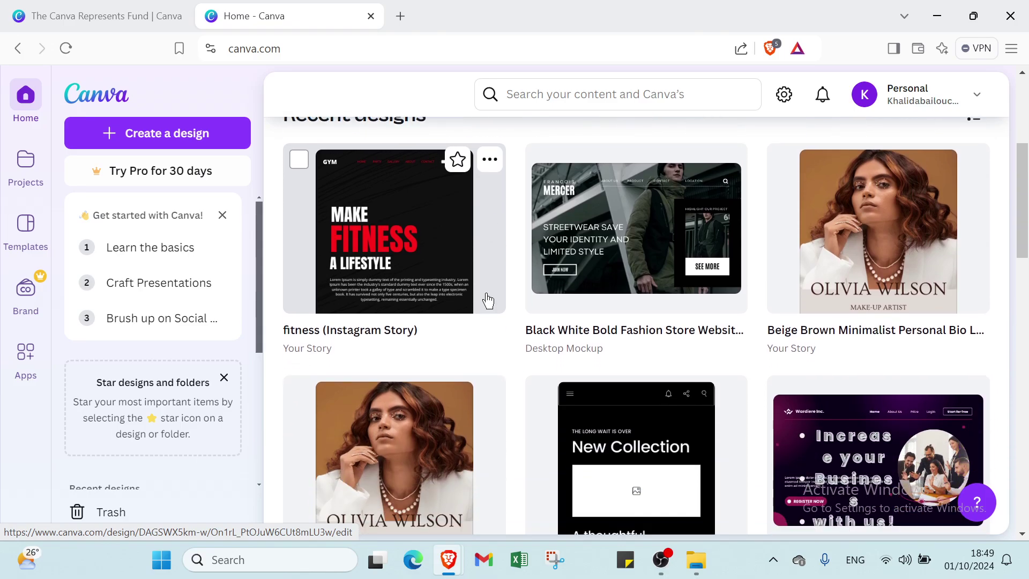
pyautogui.scroll(-2, 487, 301)
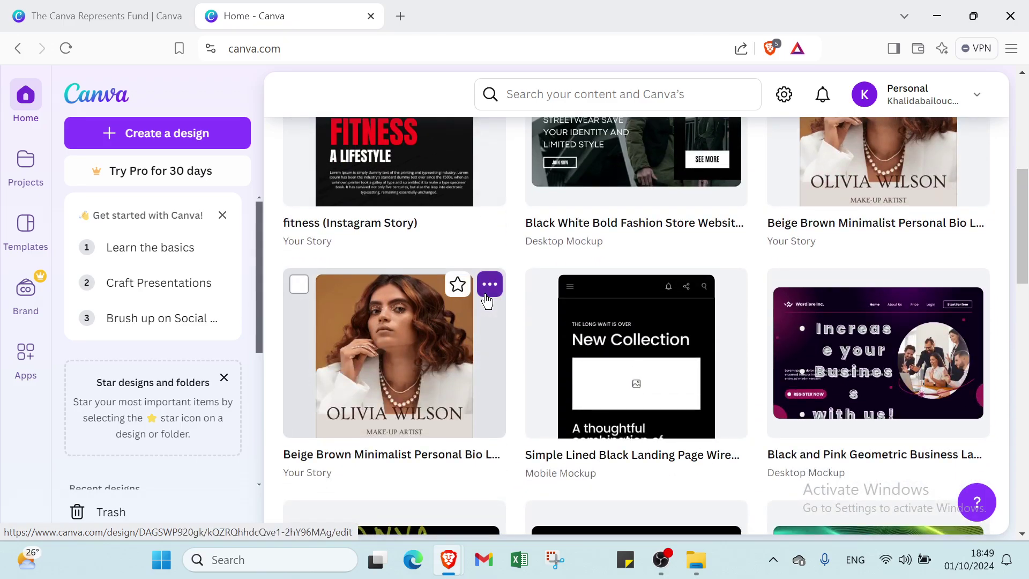
pyautogui.scroll(-3, 487, 302)
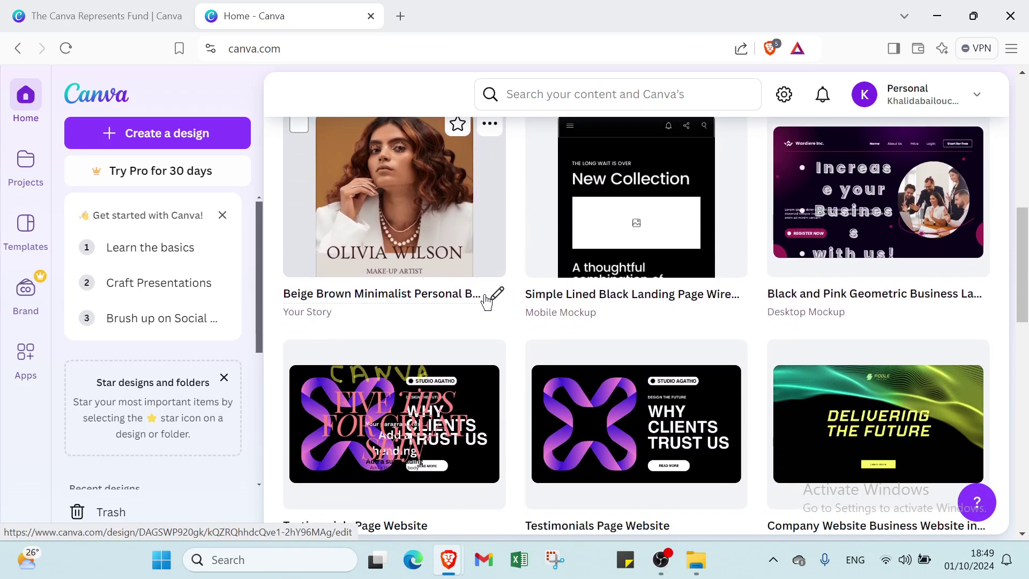
pyautogui.scroll(-4, 487, 302)
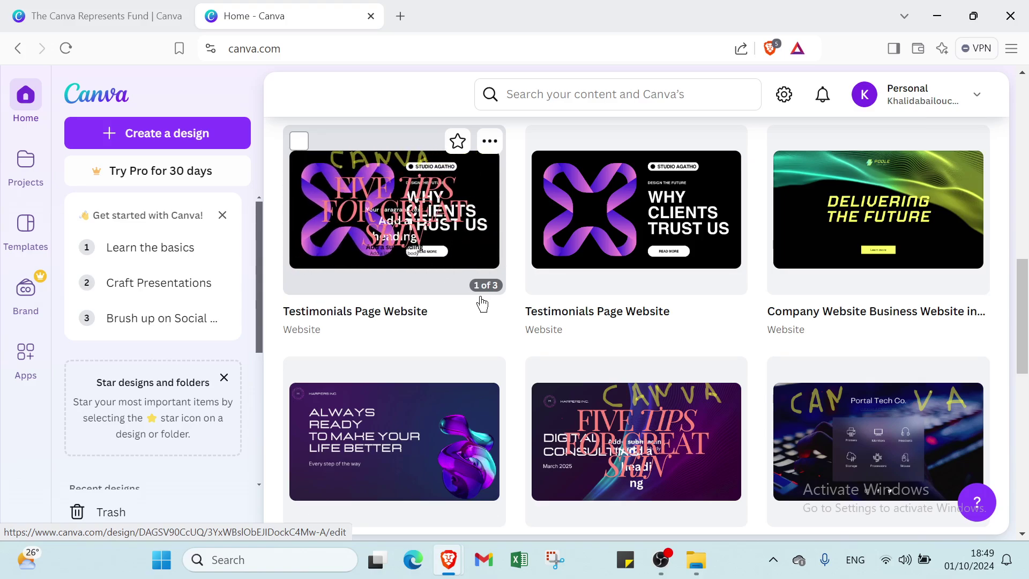
pyautogui.scroll(-1, 482, 303)
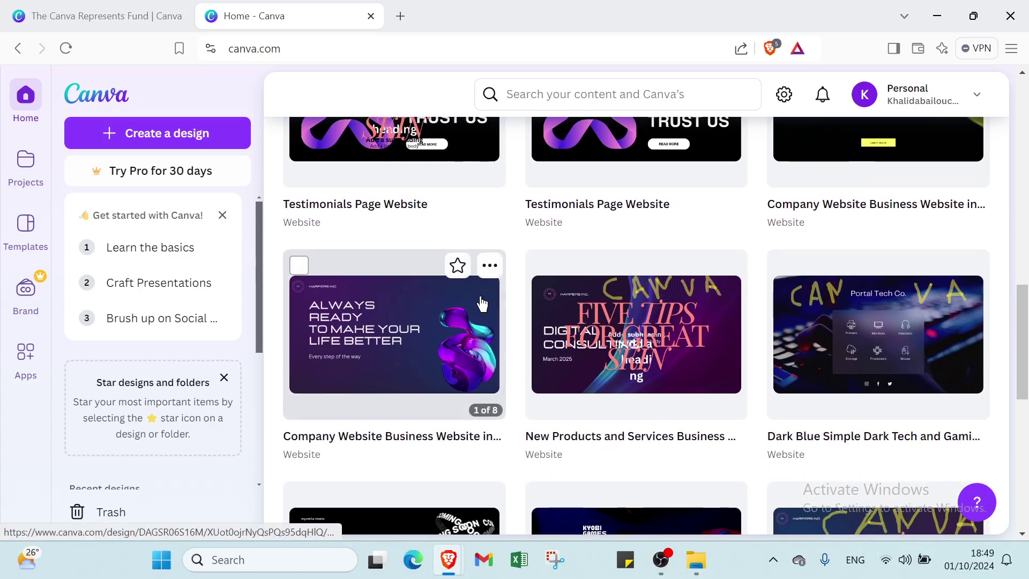
pyautogui.scroll(15, 480, 296)
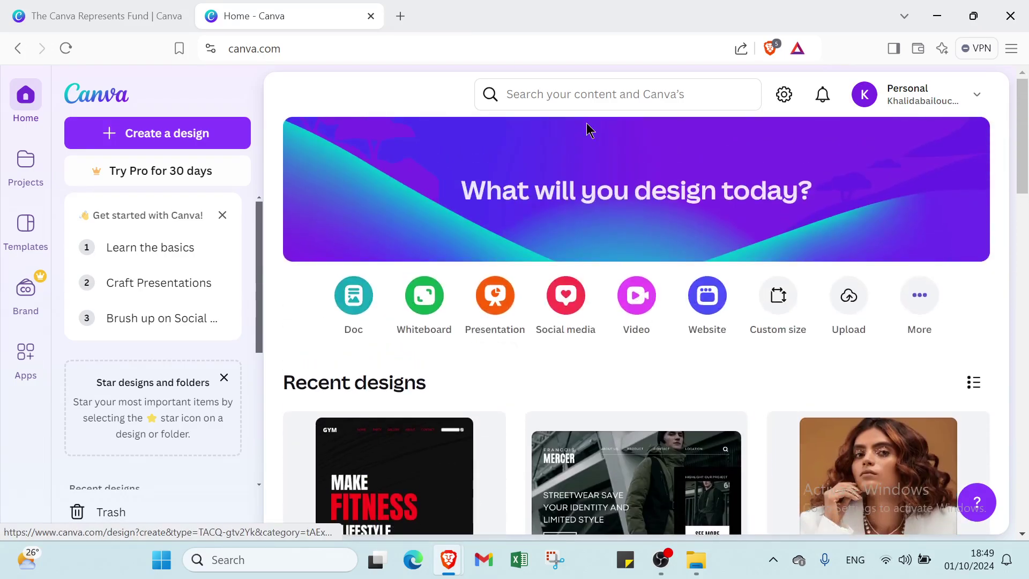
# Step: Search the Canva templates for "landing page" using the recent search and browse the matching designs
pyautogui.click(593, 101)
pyautogui.click(570, 134)
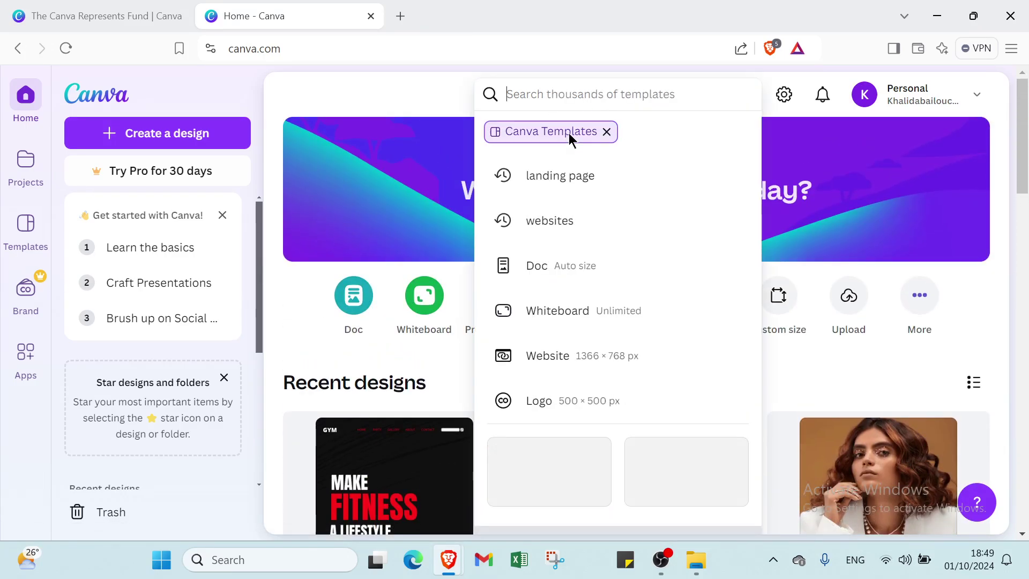
pyautogui.click(558, 178)
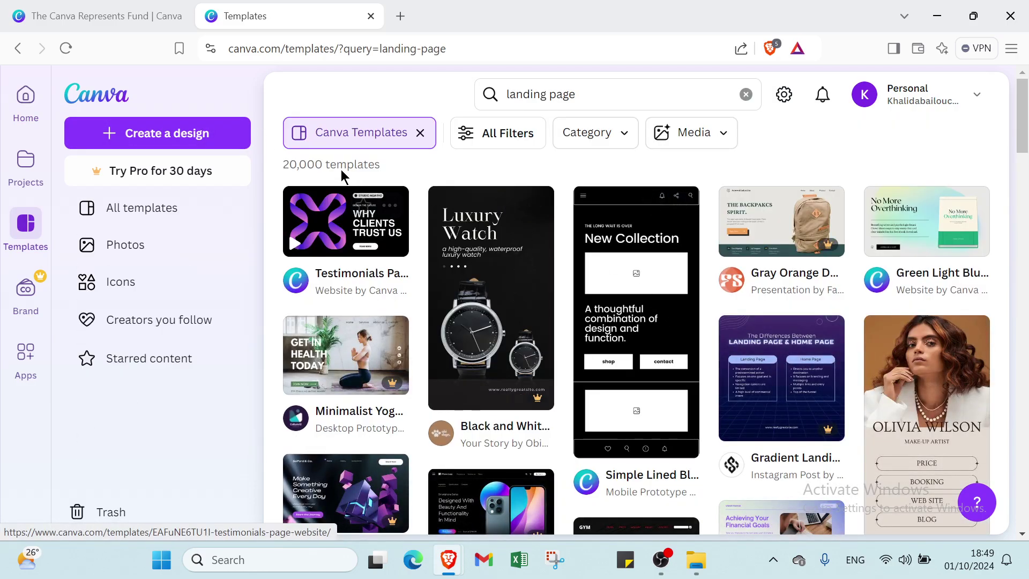
pyautogui.scroll(-3, 480, 359)
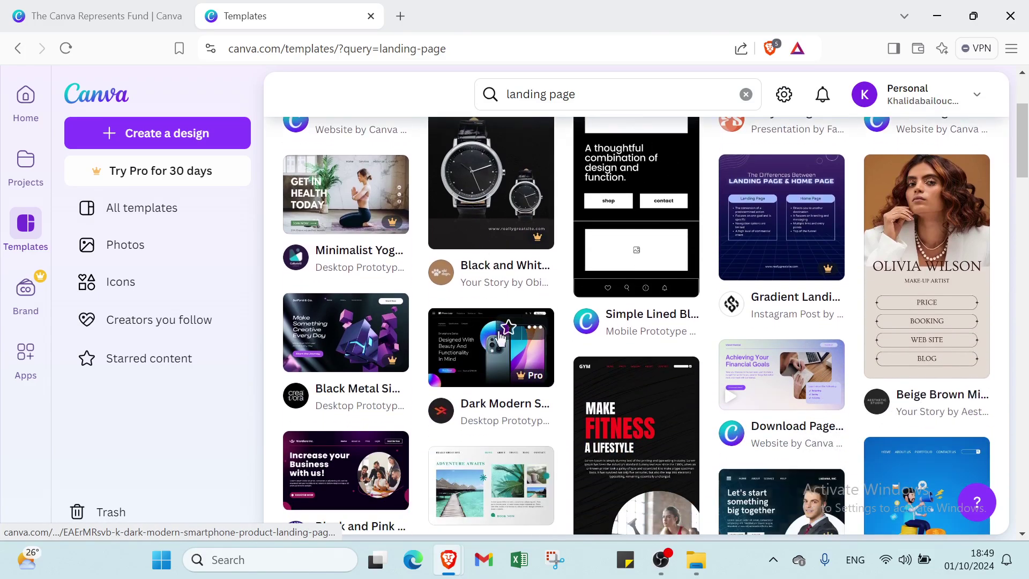
# Step: Filter the landing page templates to show only those with the Free price option
pyautogui.scroll(3, 498, 300)
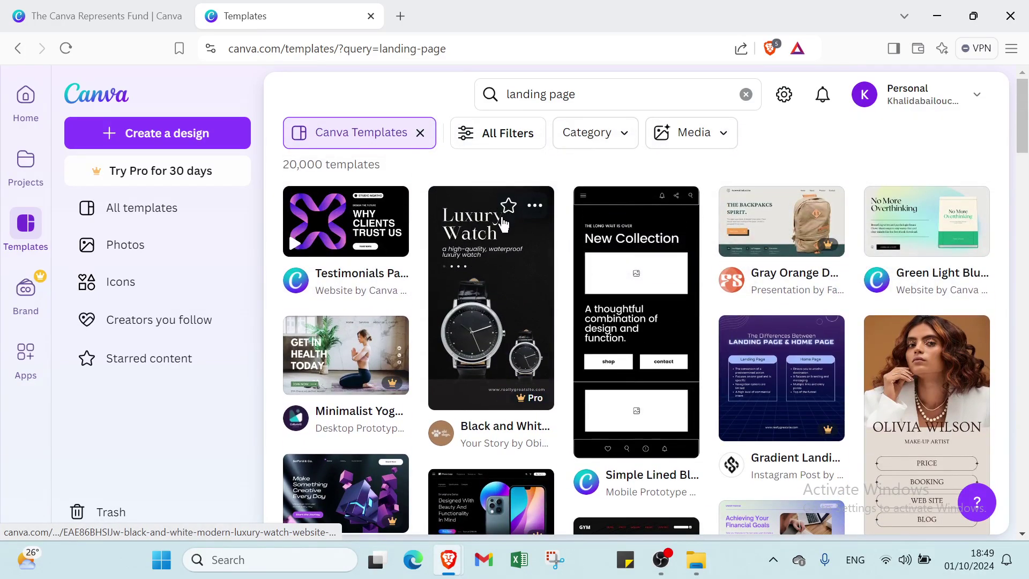
pyautogui.moveTo(538, 399)
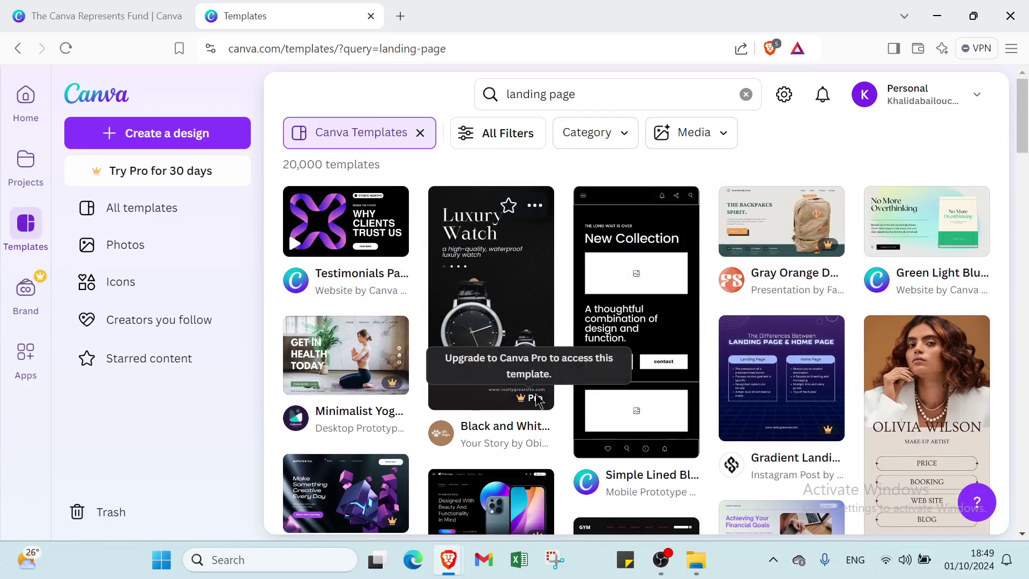
pyautogui.click(493, 133)
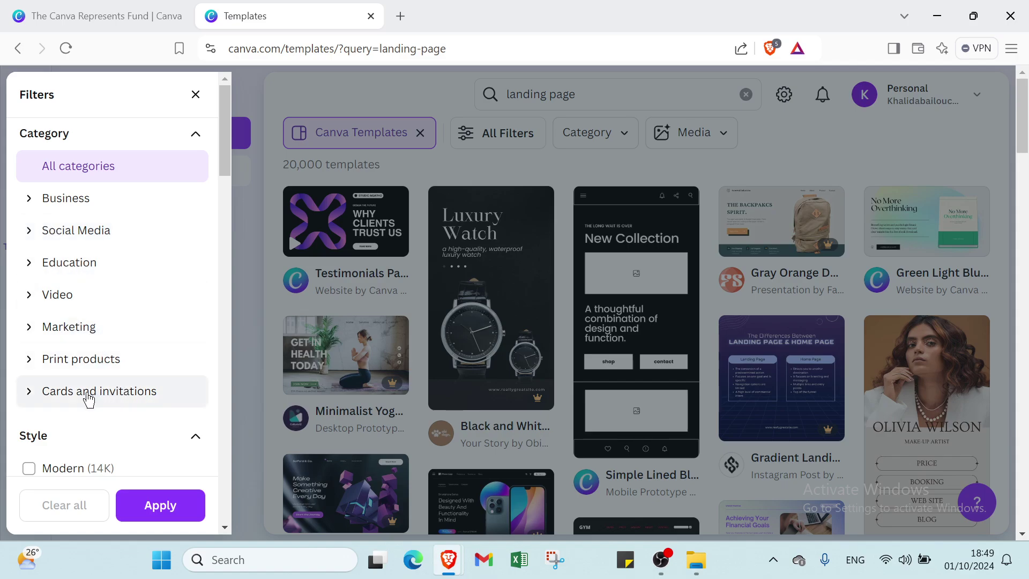
pyautogui.scroll(-1, 88, 432)
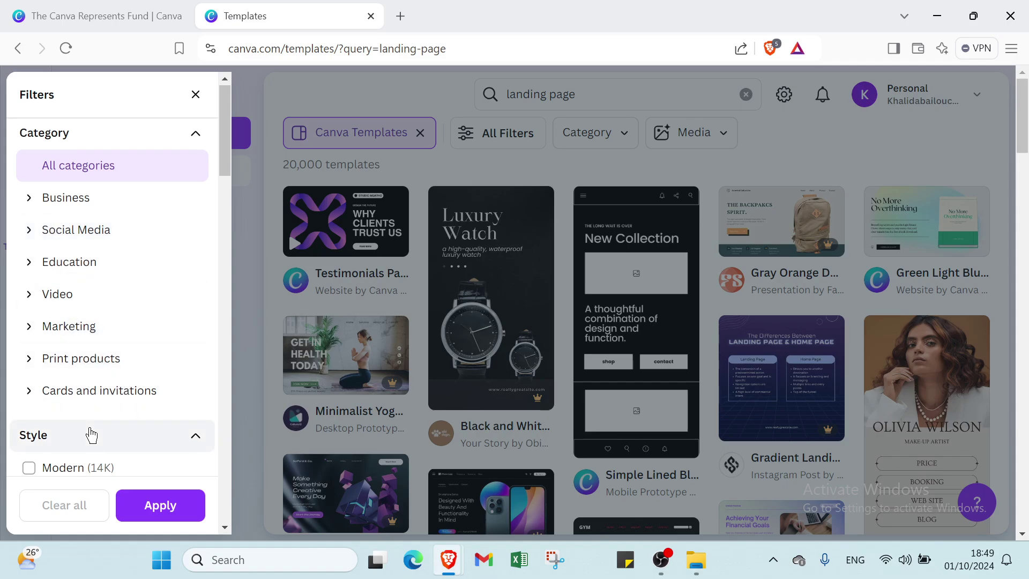
pyautogui.scroll(-6, 78, 375)
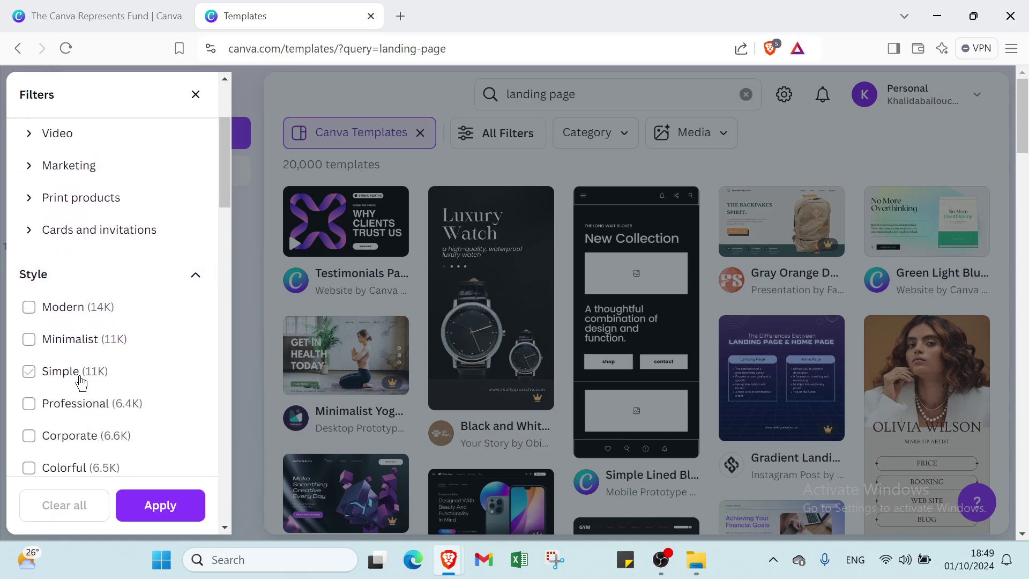
pyautogui.scroll(-7, 78, 360)
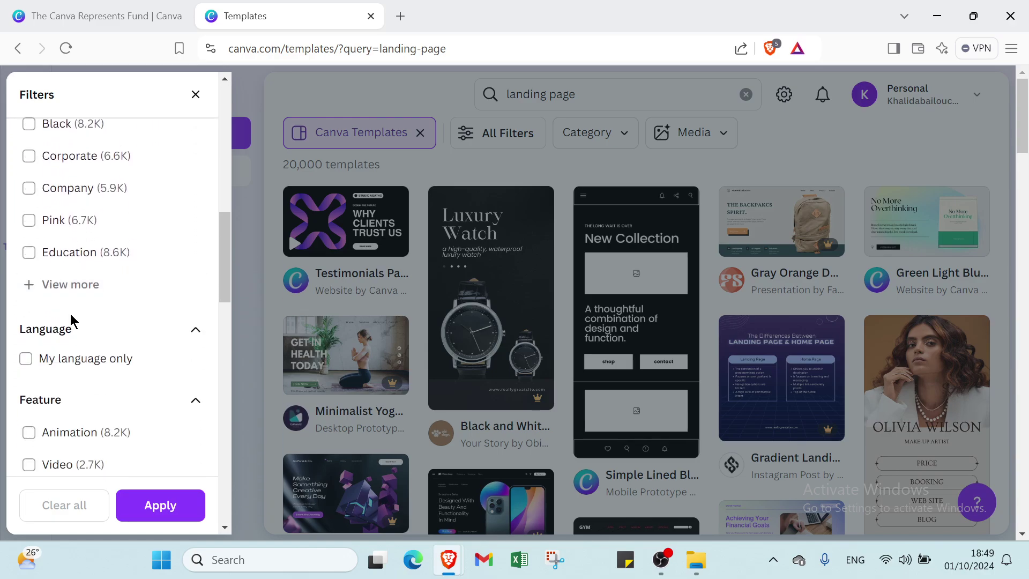
pyautogui.scroll(-6, 75, 362)
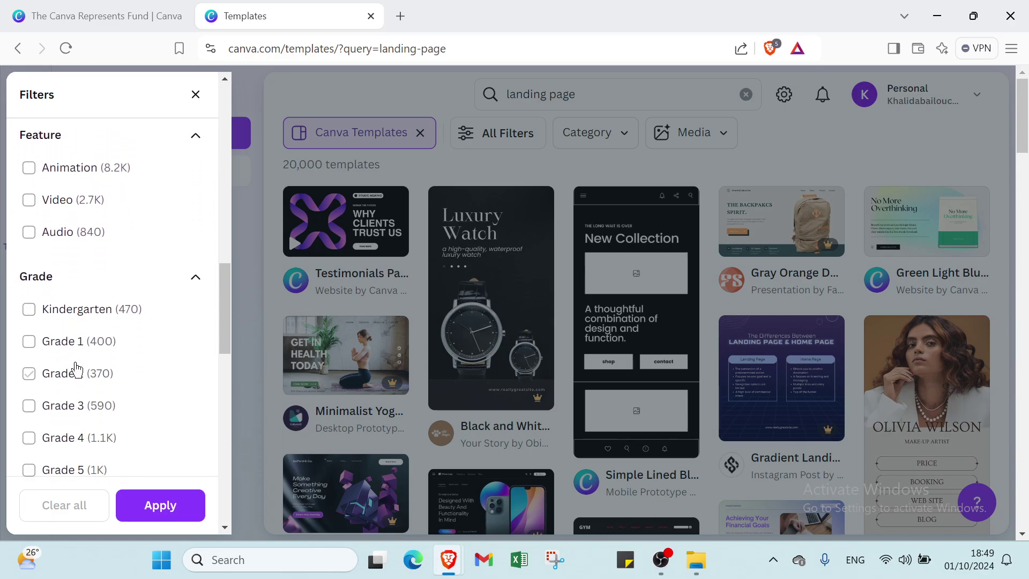
pyautogui.scroll(-12, 75, 361)
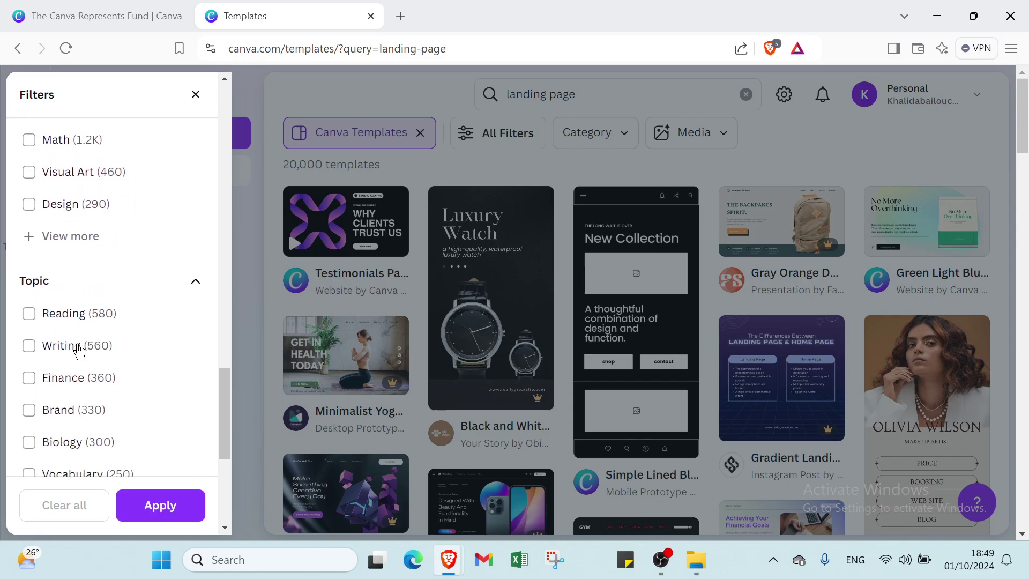
pyautogui.scroll(-1, 78, 351)
pyautogui.click(82, 286)
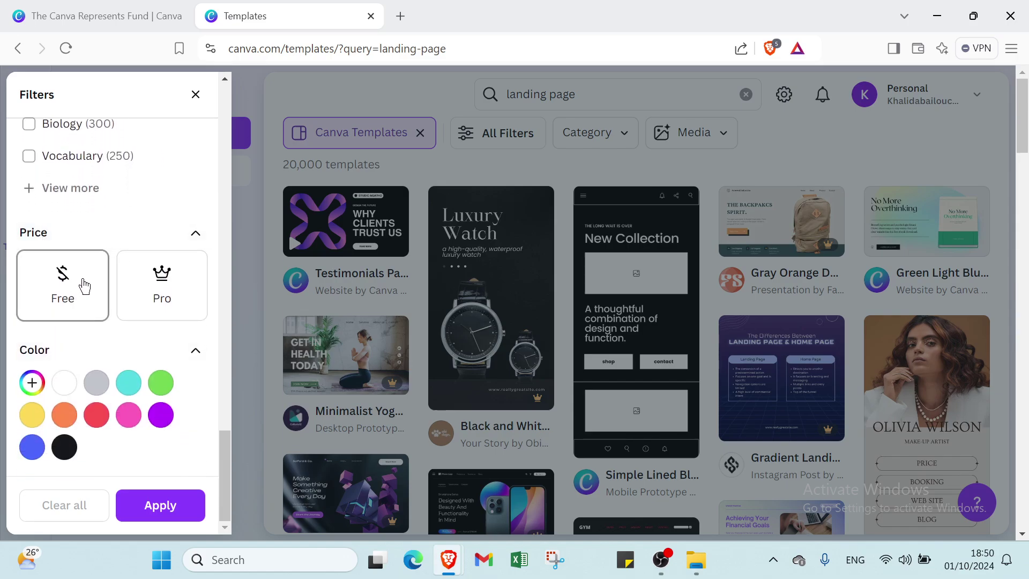
pyautogui.click(135, 506)
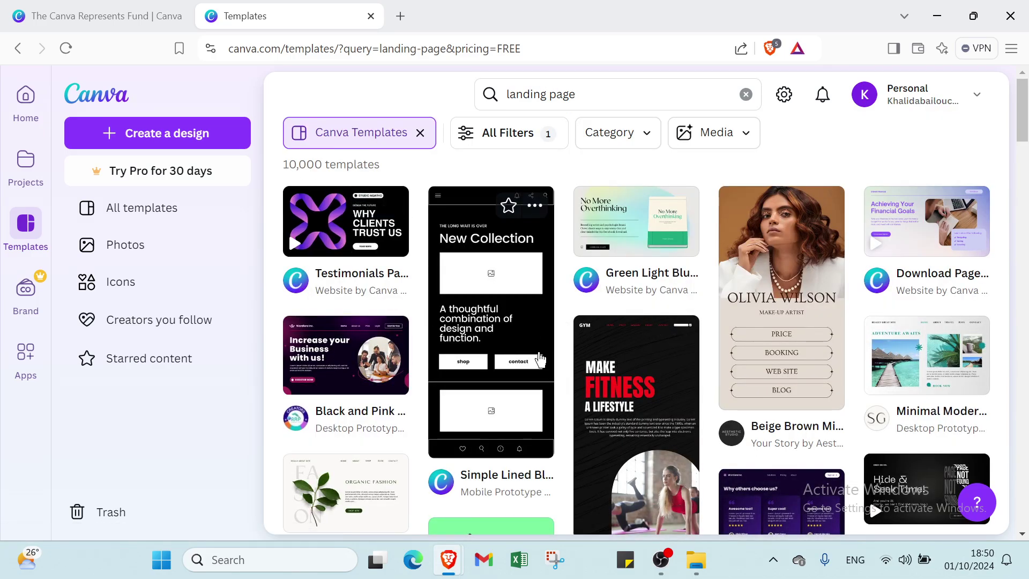
# Step: Open the free "Grey Black Casual Corporate Sign up Page Website Sign-Up Page" template for customizing
pyautogui.scroll(-4, 539, 352)
pyautogui.scroll(-5, 539, 352)
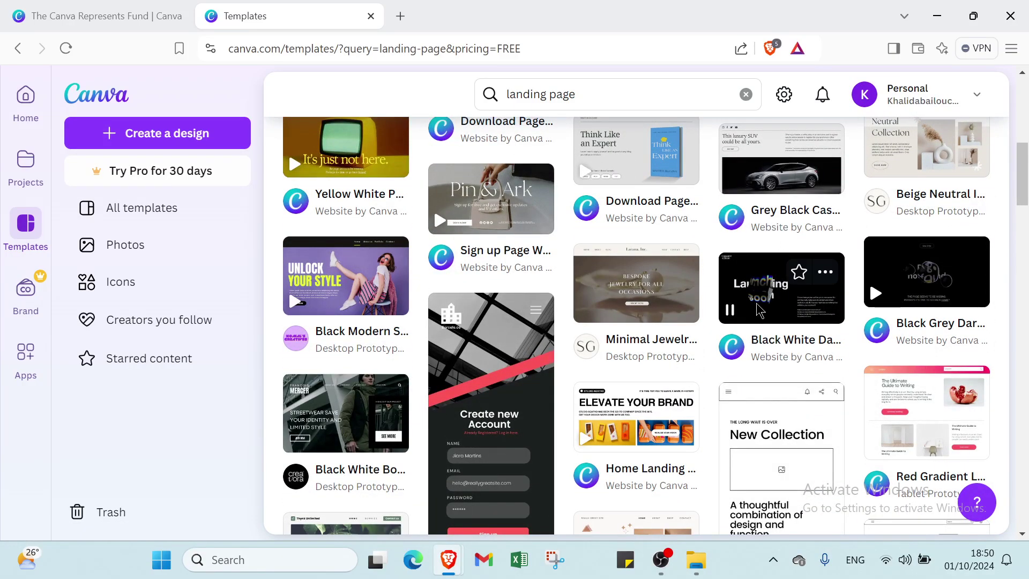
pyautogui.click(794, 191)
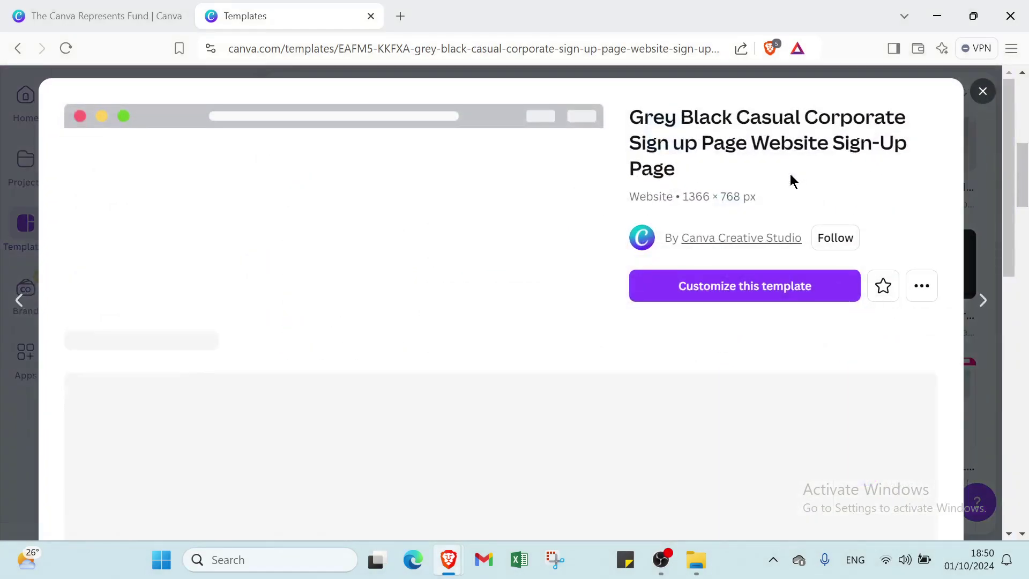
pyautogui.click(766, 284)
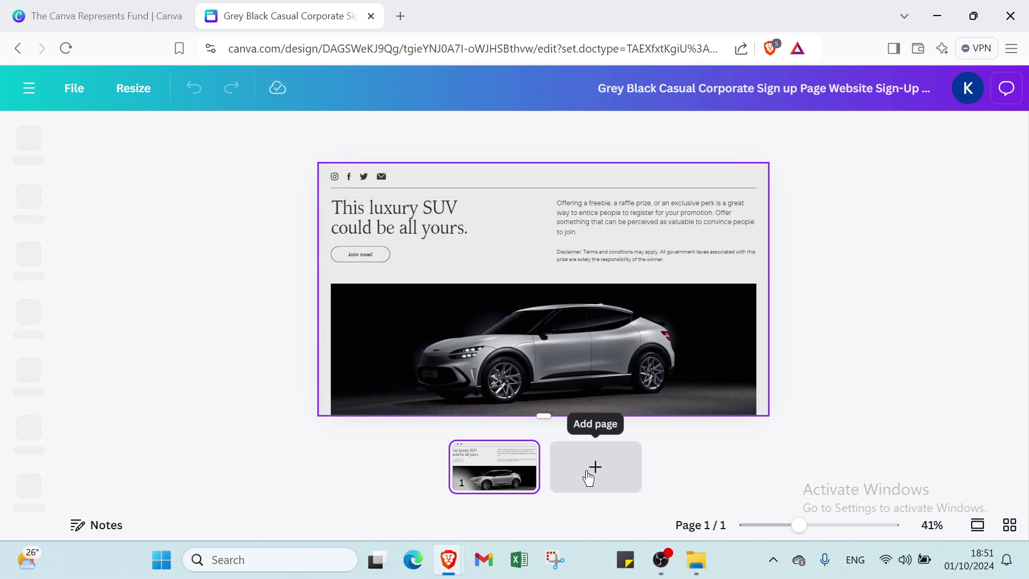
# Step: View the sign-up page design in scroll view and in full screen, and return to the editor's thumbnail view
pyautogui.moveTo(802, 531)
pyautogui.mouseDown()
pyautogui.moveTo(861, 527)
pyautogui.moveTo(774, 522)
pyautogui.moveTo(803, 515)
pyautogui.mouseUp()
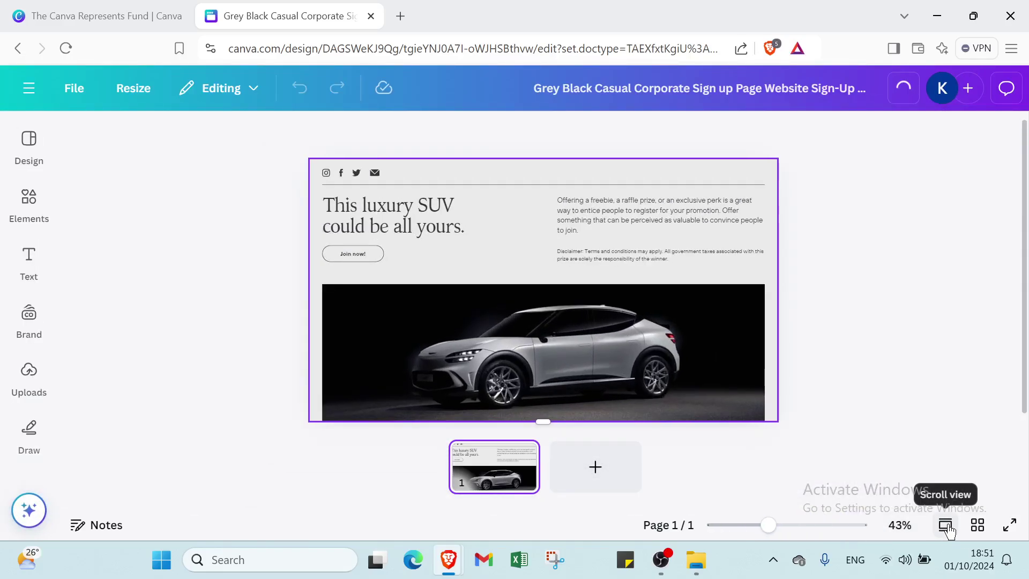
pyautogui.click(946, 525)
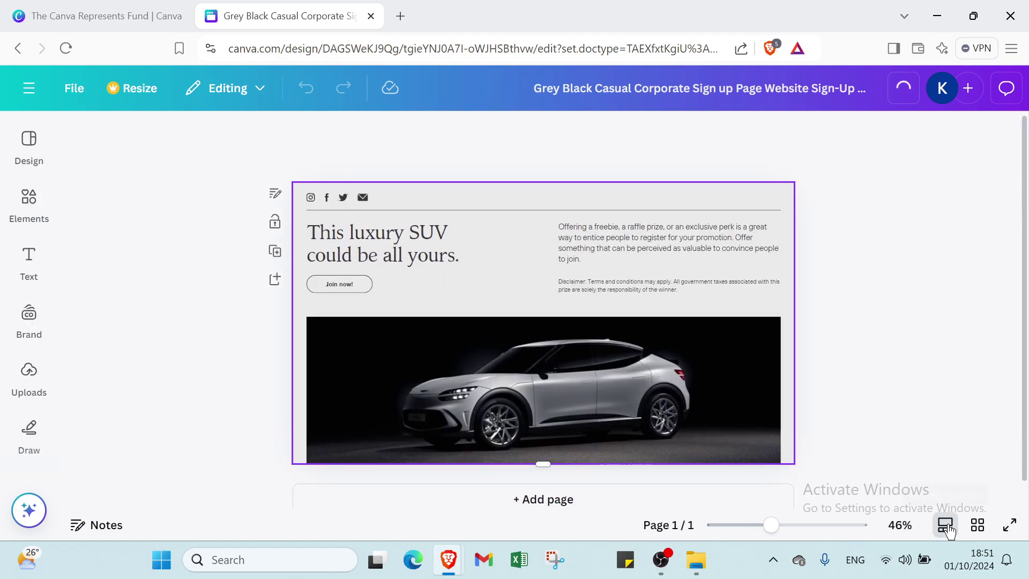
pyautogui.click(946, 526)
pyautogui.click(985, 526)
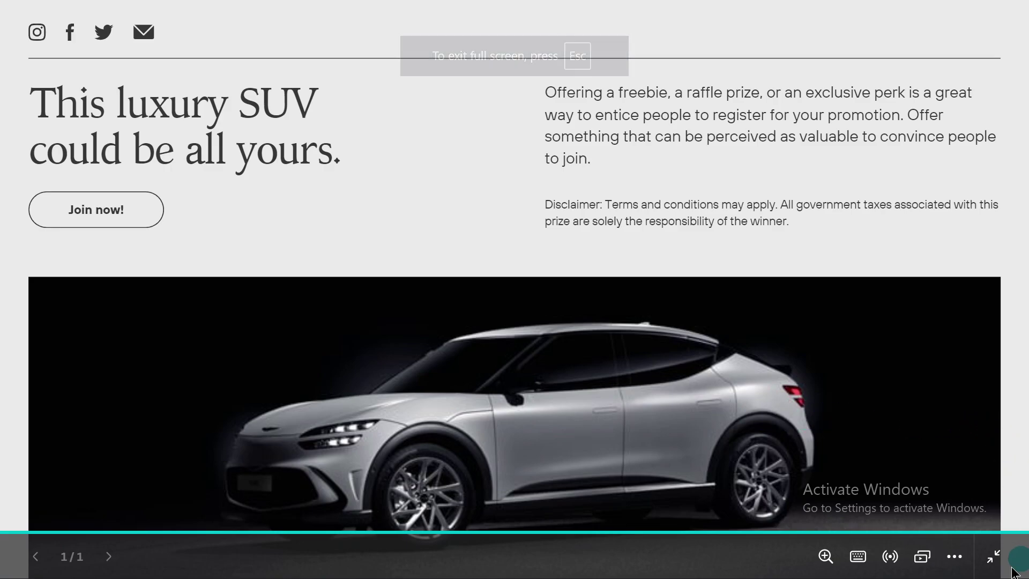
pyautogui.click(994, 556)
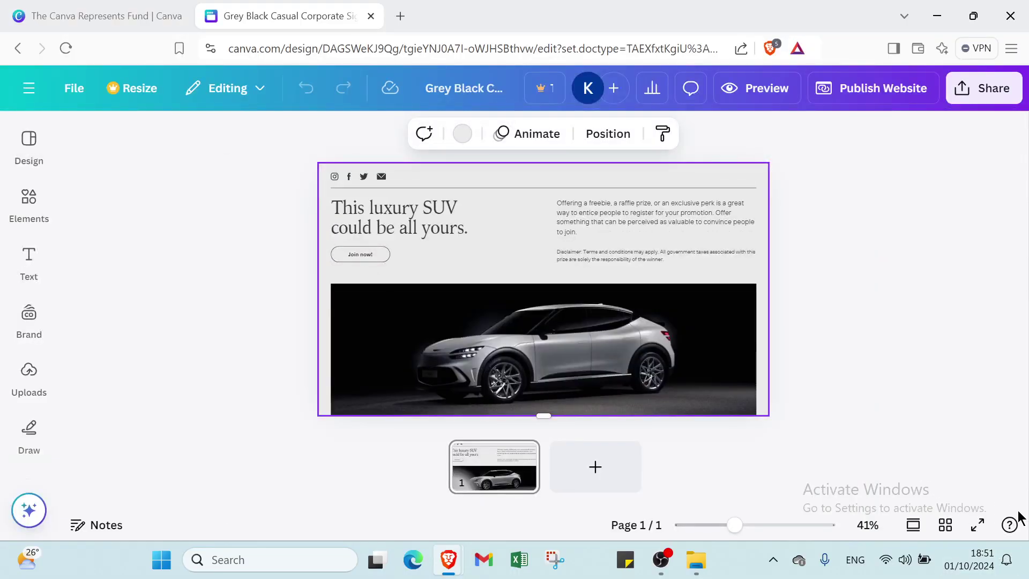
# Step: Look through the website templates, layouts and styles offered for the design
pyautogui.click(29, 198)
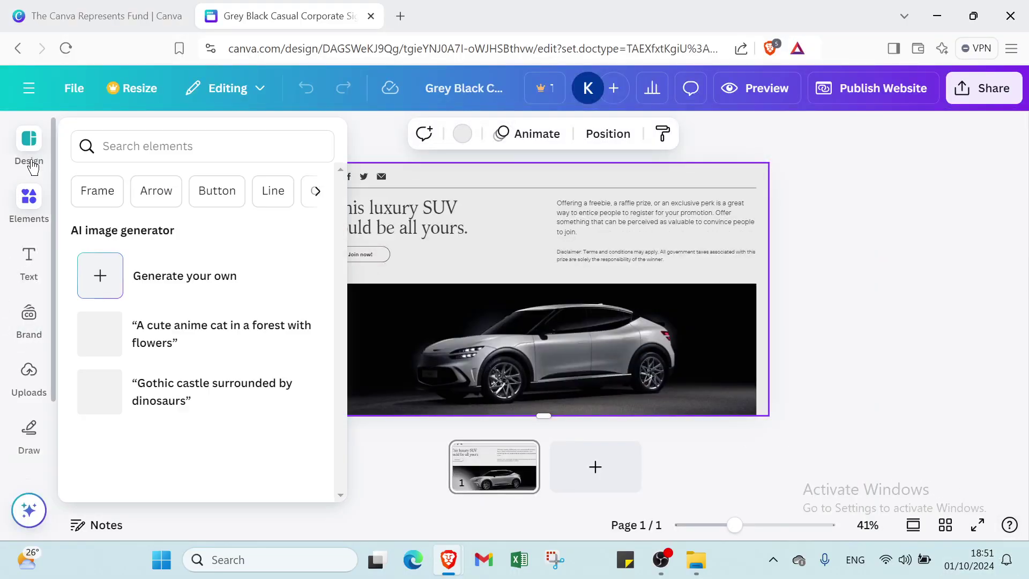
pyautogui.click(31, 162)
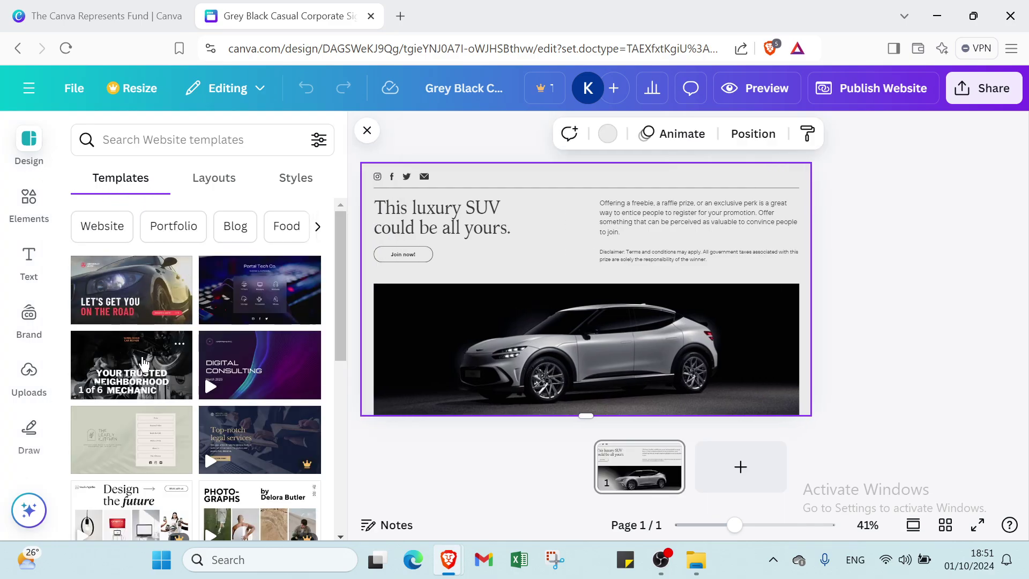
pyautogui.scroll(-10, 141, 359)
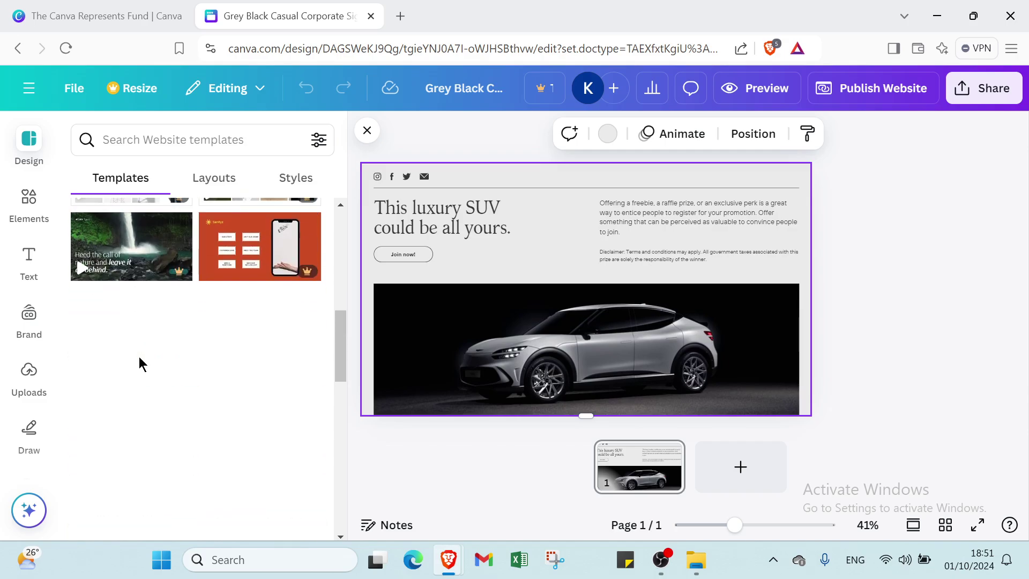
pyautogui.scroll(10, 140, 360)
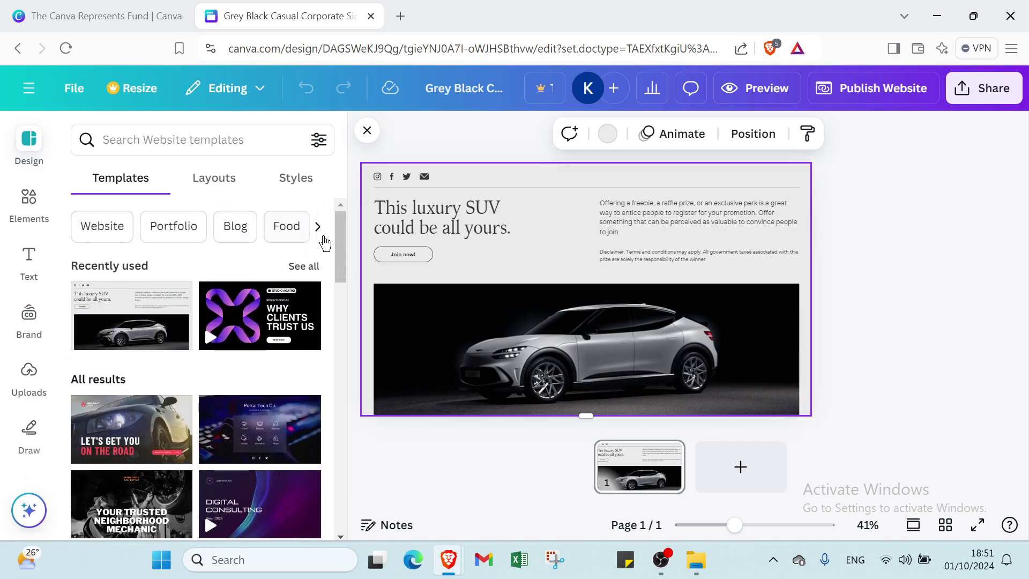
pyautogui.click(216, 182)
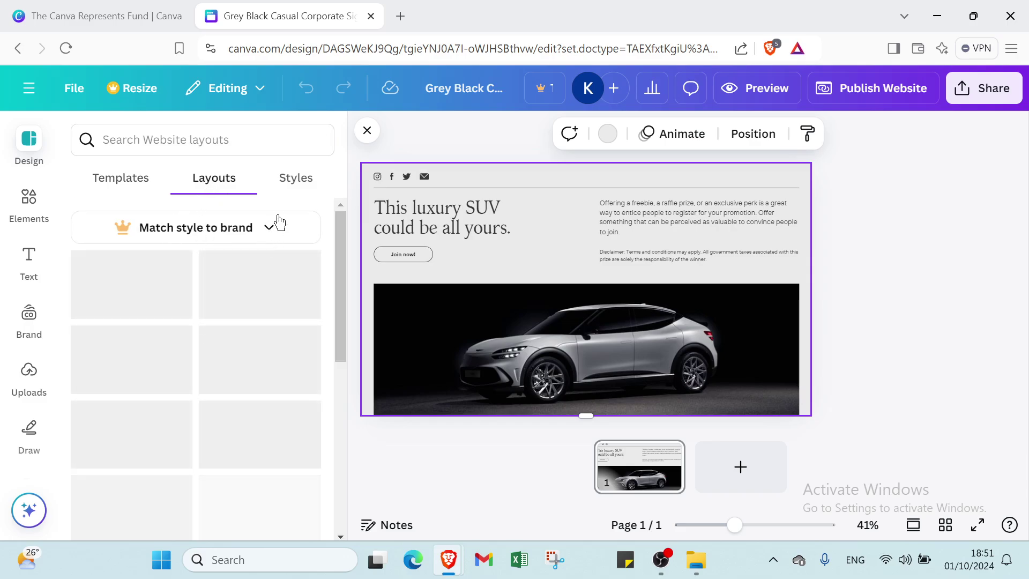
pyautogui.click(281, 186)
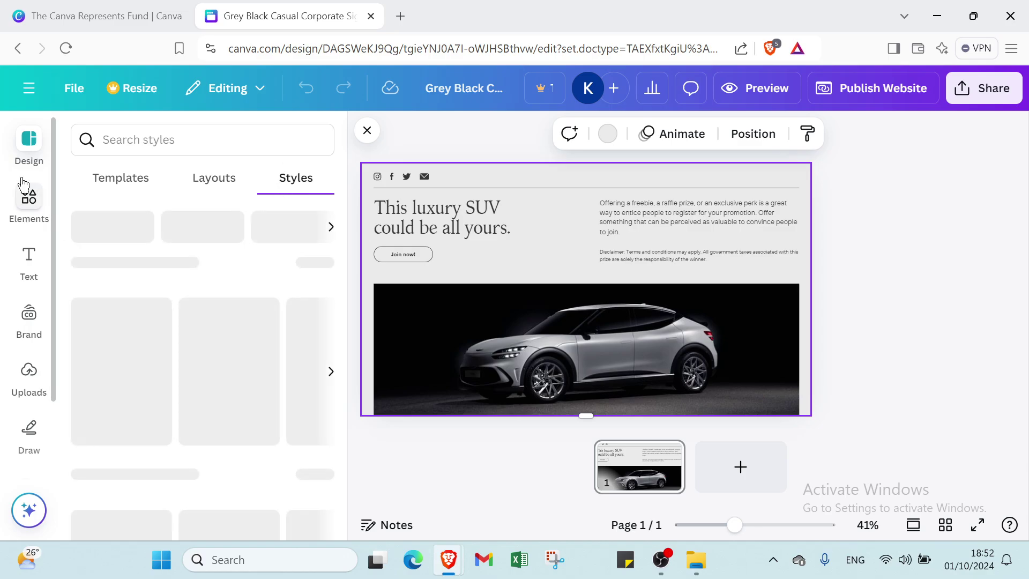
# Step: Look through the element categories, from shapes, buttons and graphics to photos, videos, charts, tables and frames
pyautogui.click(28, 197)
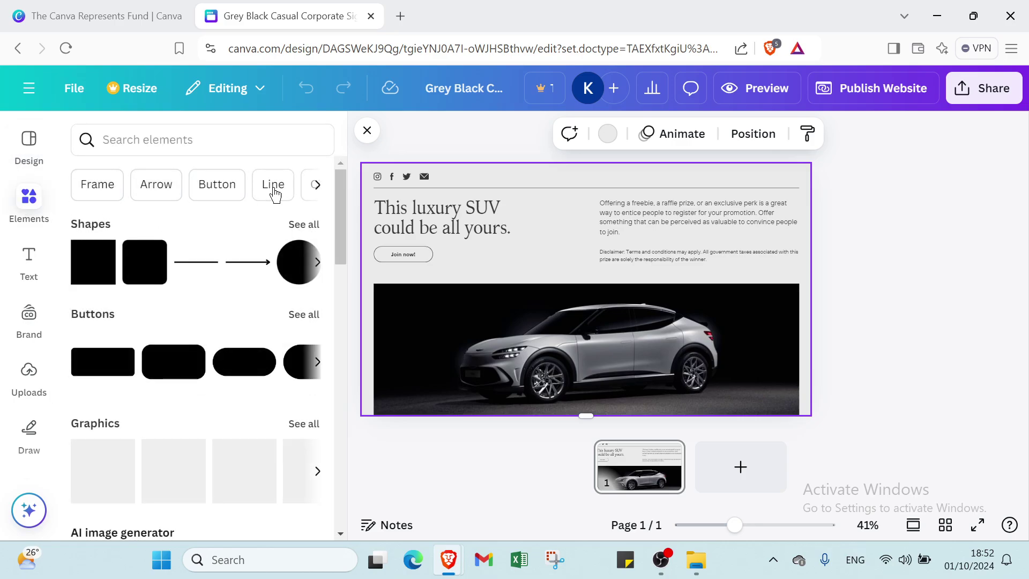
pyautogui.click(315, 190)
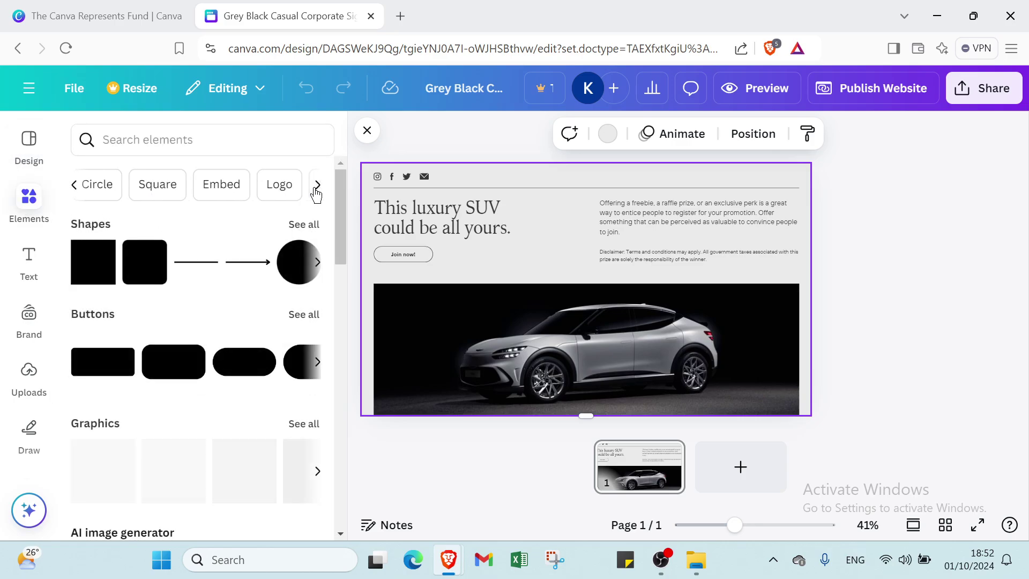
pyautogui.click(316, 191)
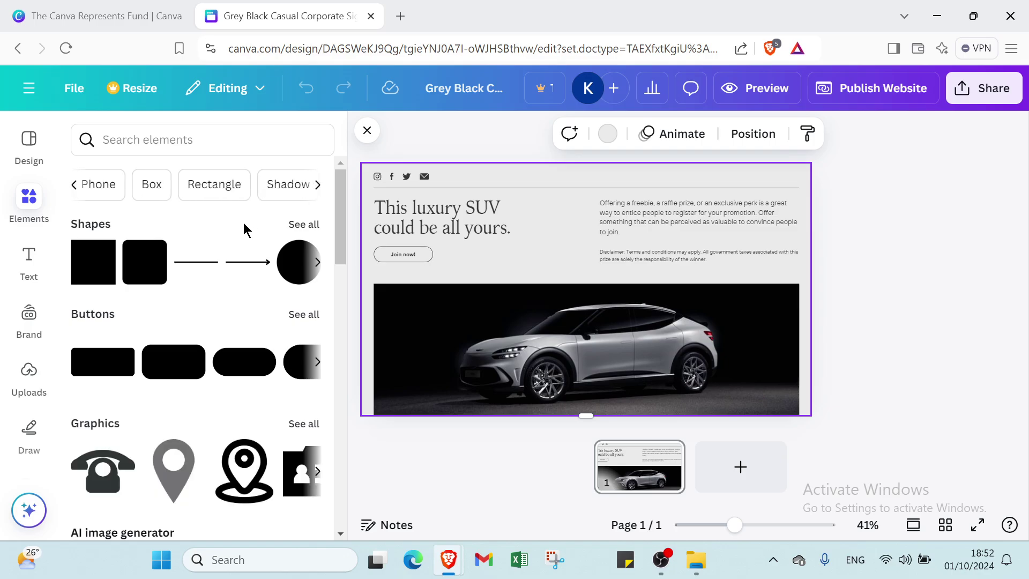
pyautogui.scroll(-6, 105, 321)
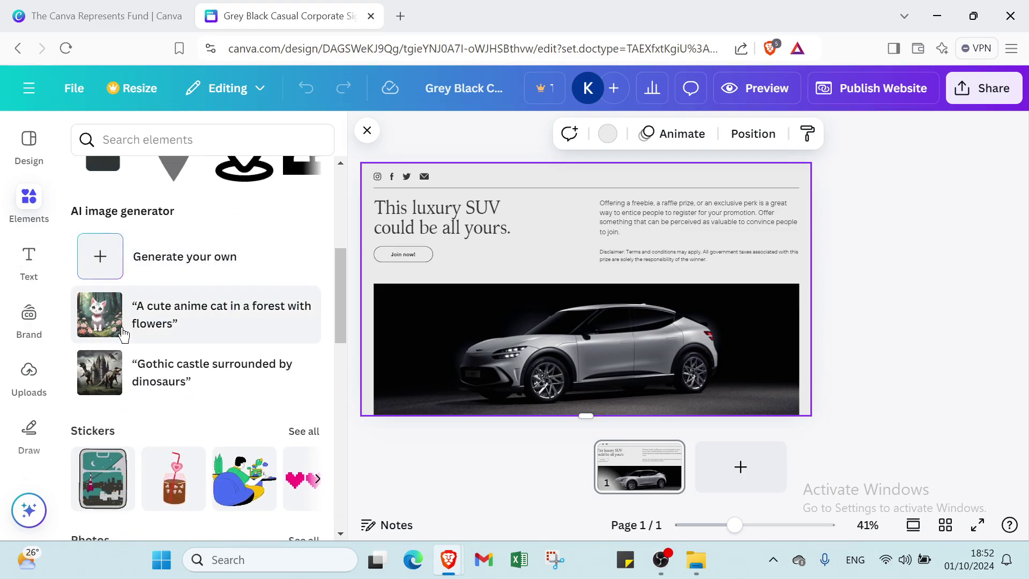
pyautogui.scroll(-4, 119, 335)
pyautogui.scroll(-6, 91, 358)
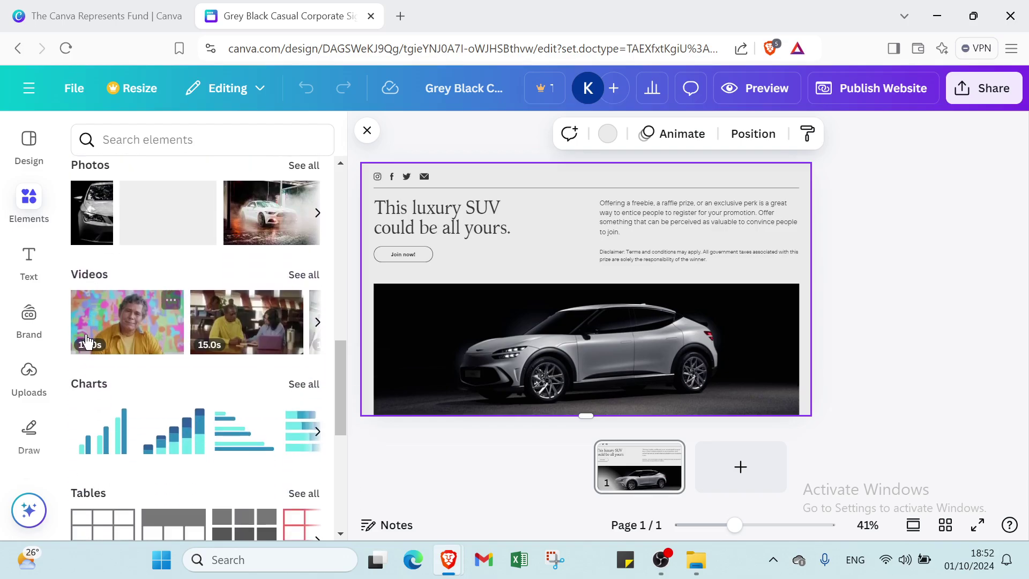
pyautogui.scroll(-3, 97, 341)
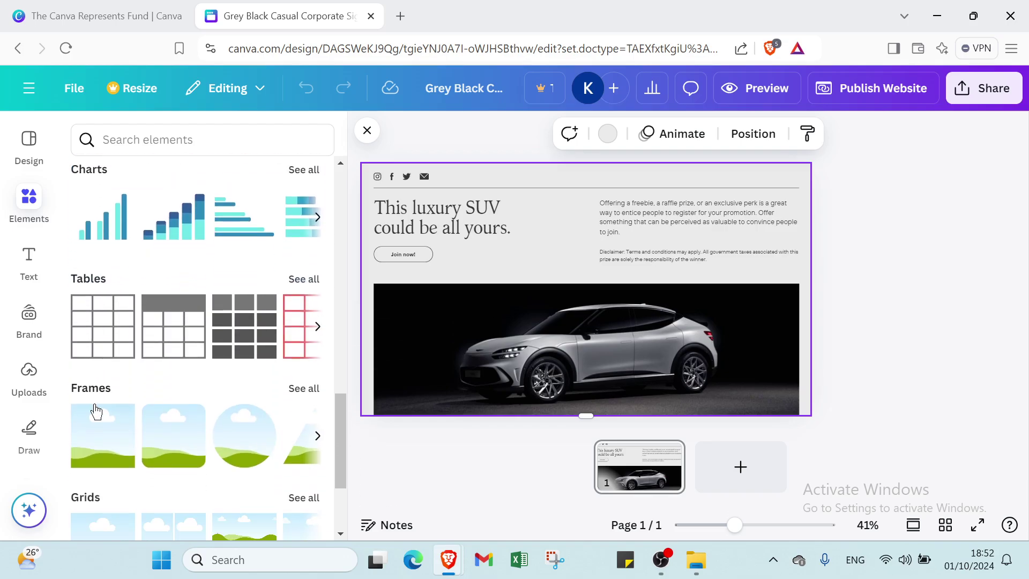
# Step: Add a default heading, a subheading and a little bit of body text to the page
pyautogui.click(26, 259)
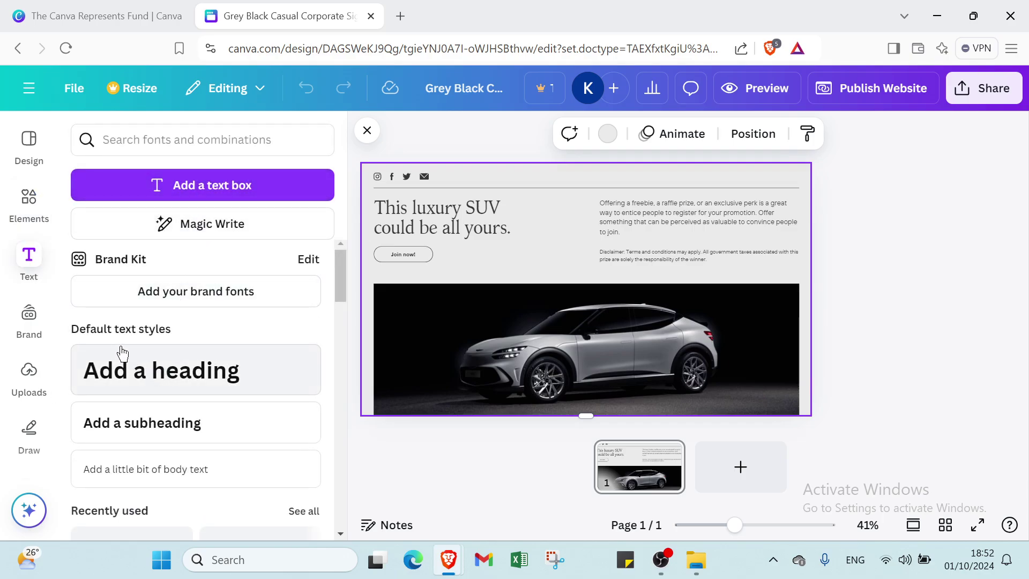
pyautogui.click(148, 366)
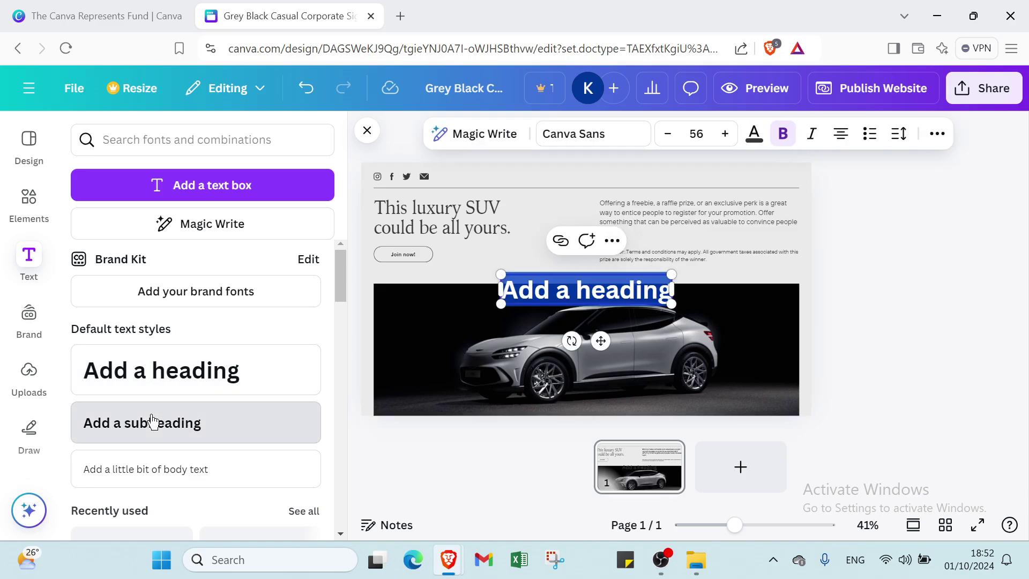
pyautogui.click(153, 422)
pyautogui.click(180, 476)
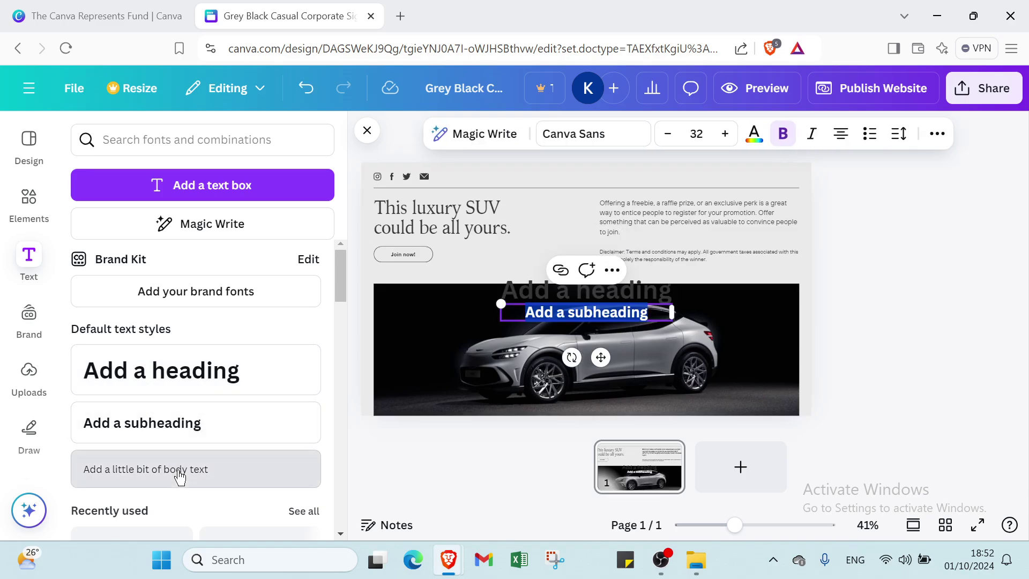
# Step: Browse the ready-made font combinations available for the page's text
pyautogui.scroll(-6, 226, 460)
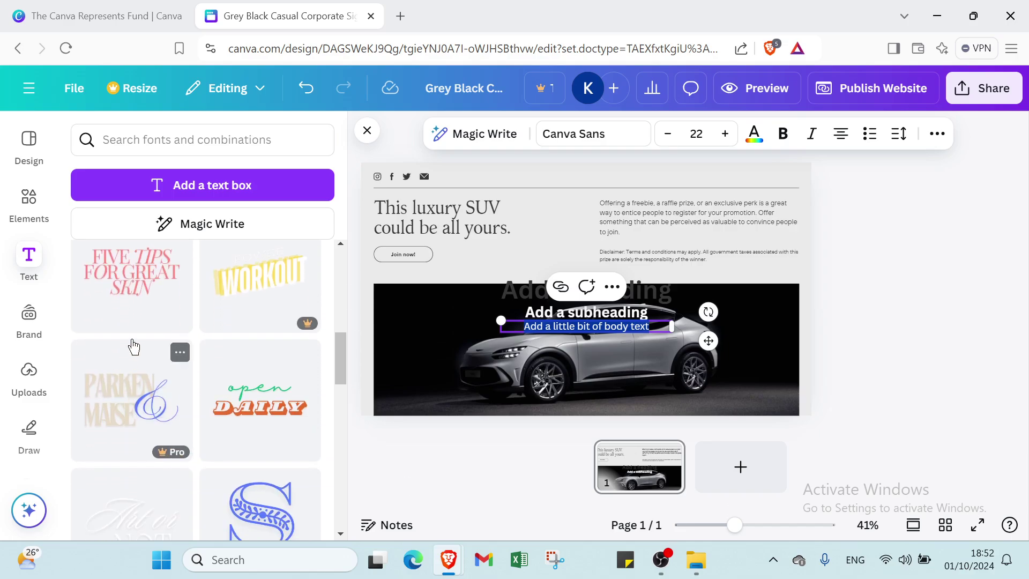
pyautogui.scroll(2, 134, 338)
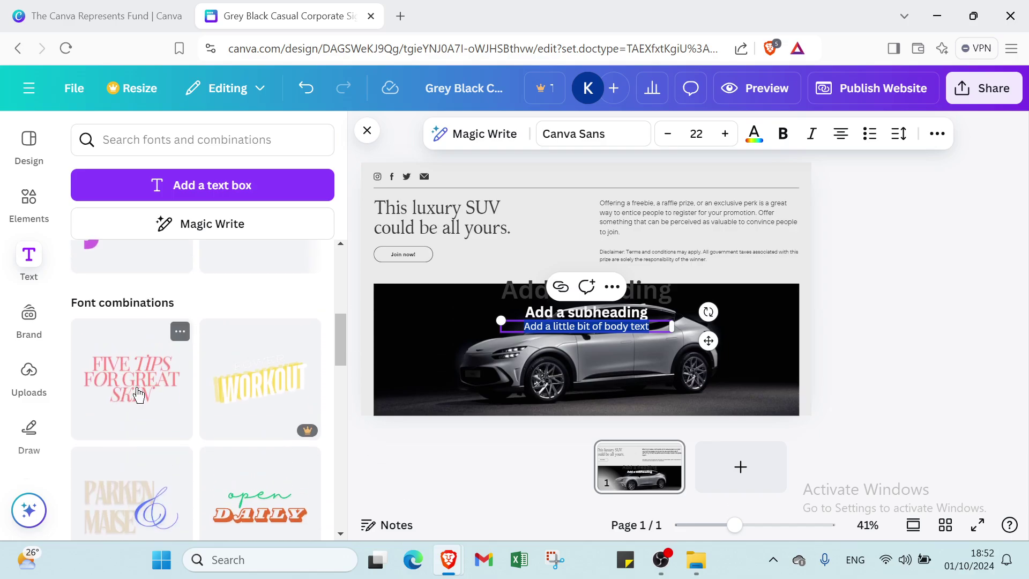
pyautogui.scroll(-8, 217, 459)
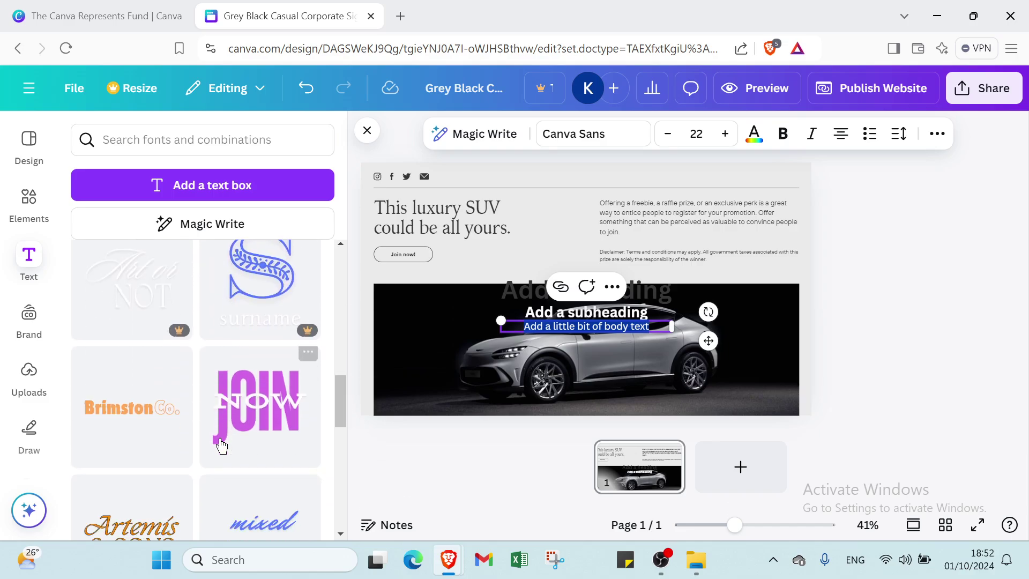
# Step: Add several ready-made font combinations to the page, including Join Now, Brimston Co., Artemis & Sons, Tech glitch, We're Hiring! and Trending
pyautogui.scroll(-2, 220, 445)
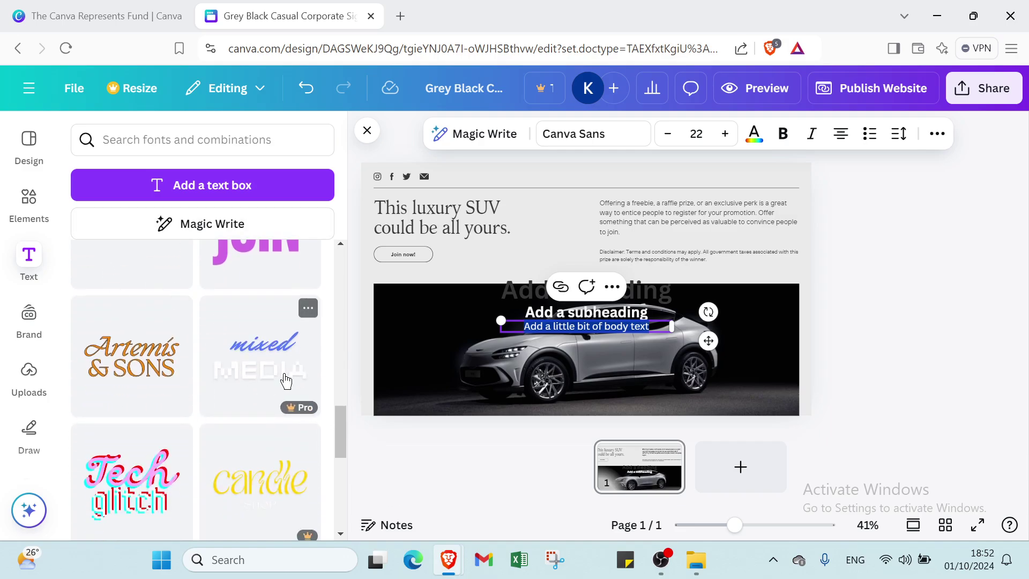
pyautogui.click(134, 391)
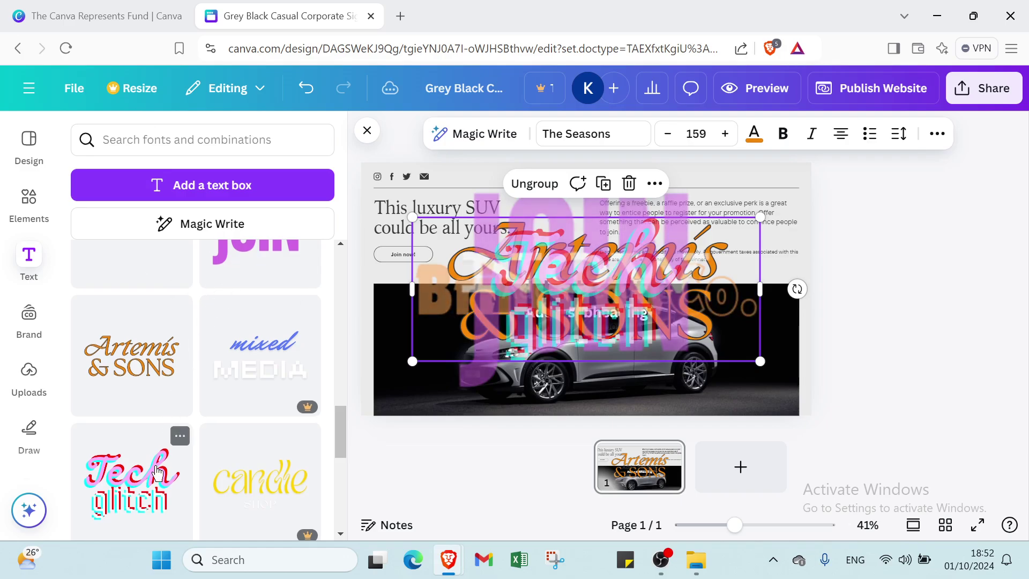
pyautogui.scroll(-3, 156, 451)
pyautogui.scroll(-3, 204, 434)
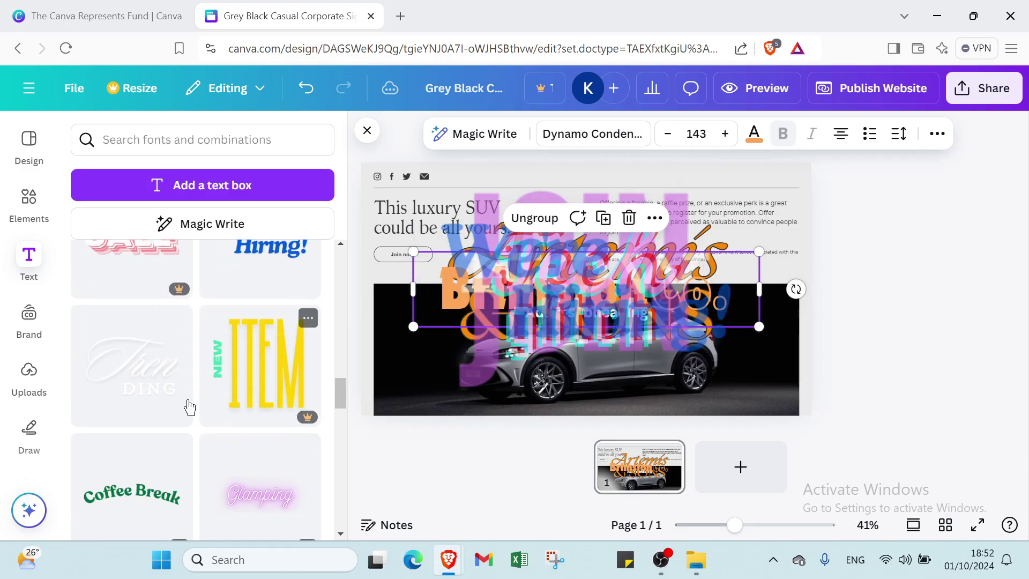
pyautogui.scroll(-3, 278, 453)
pyautogui.scroll(10, 195, 460)
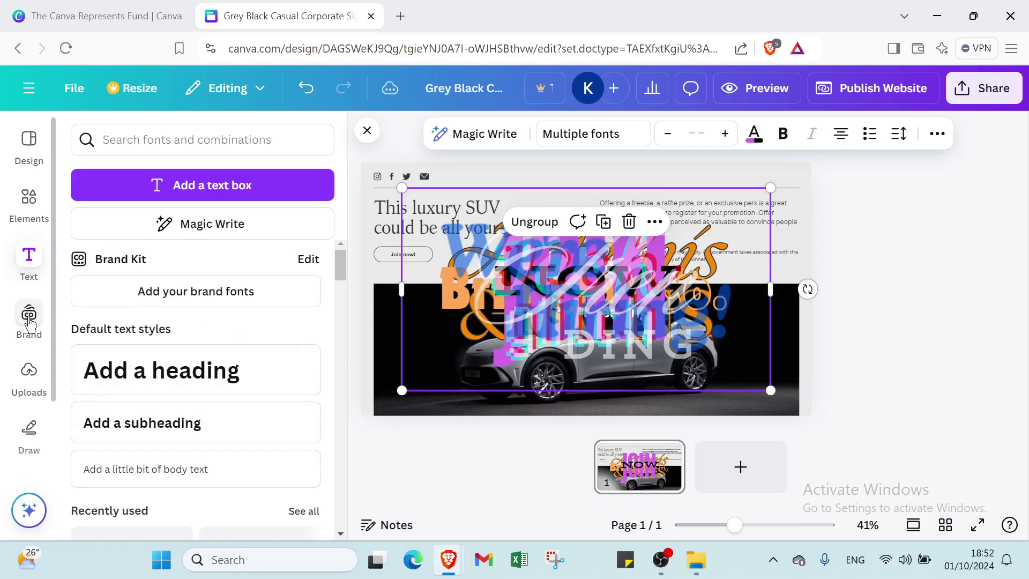
# Step: Look through the brand kit options and the areas for uploaded images and videos
pyautogui.click(29, 319)
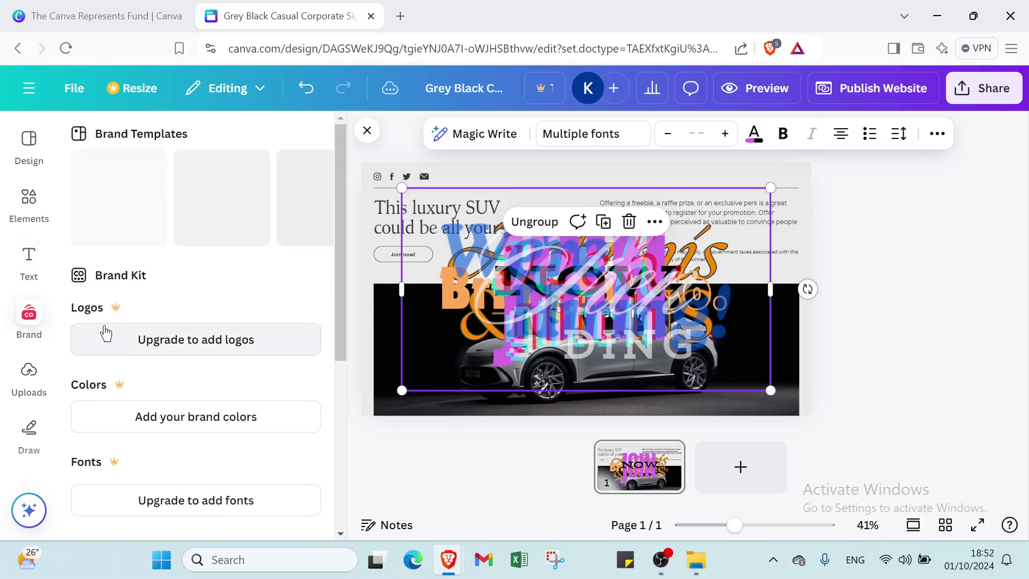
pyautogui.scroll(-6, 114, 471)
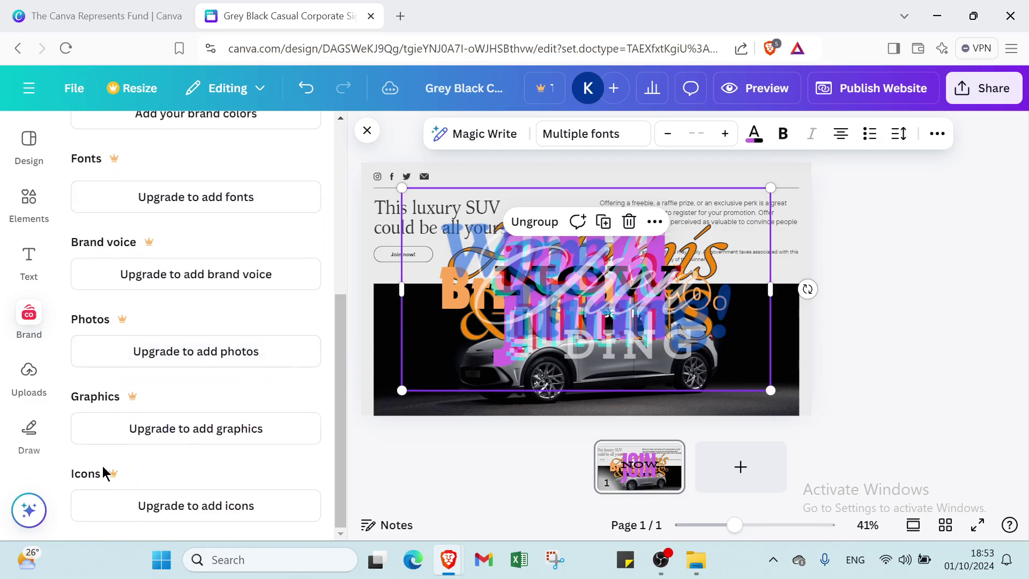
pyautogui.scroll(2, 102, 470)
pyautogui.scroll(-2, 103, 471)
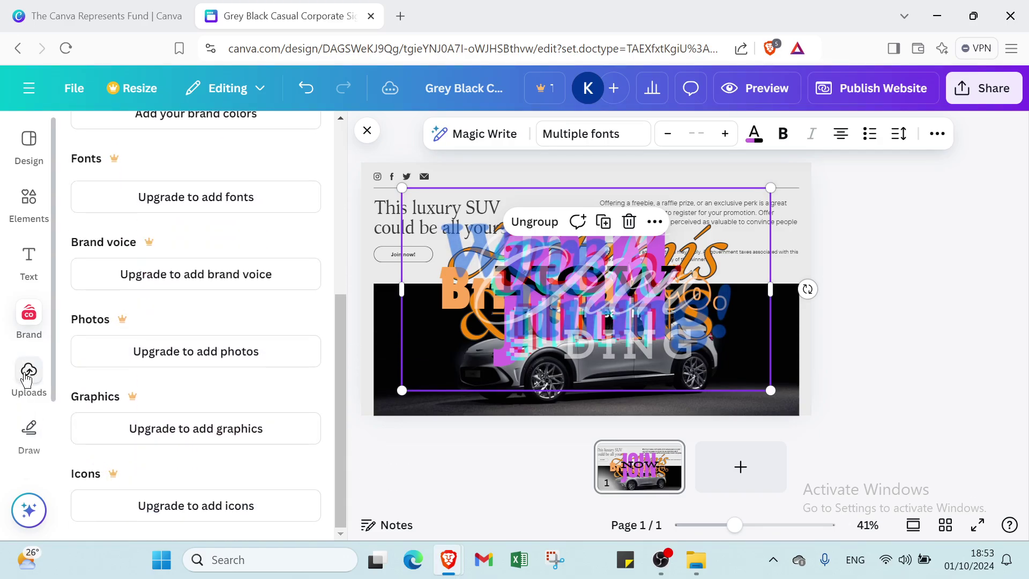
pyautogui.click(27, 376)
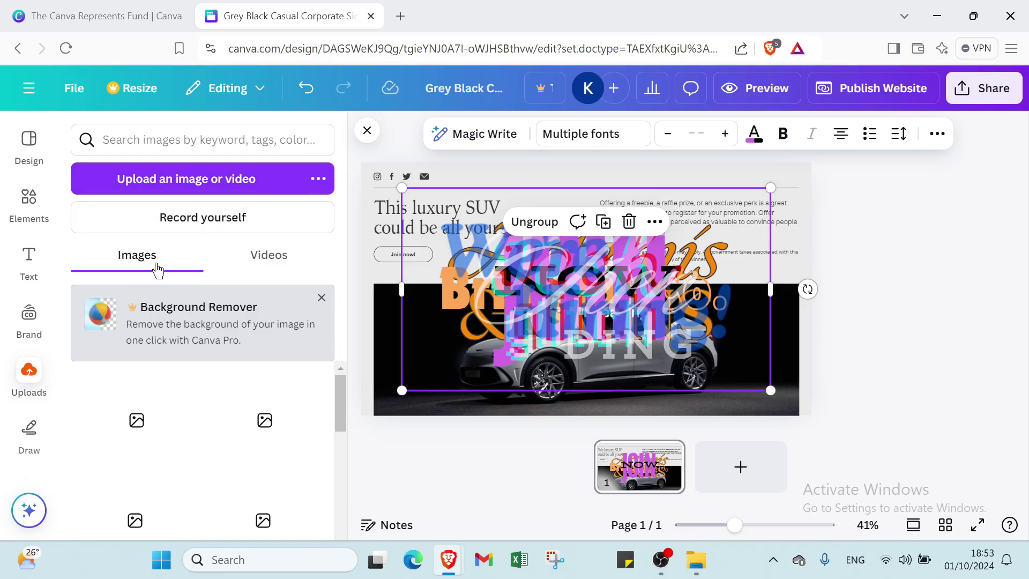
pyautogui.click(246, 262)
pyautogui.click(156, 260)
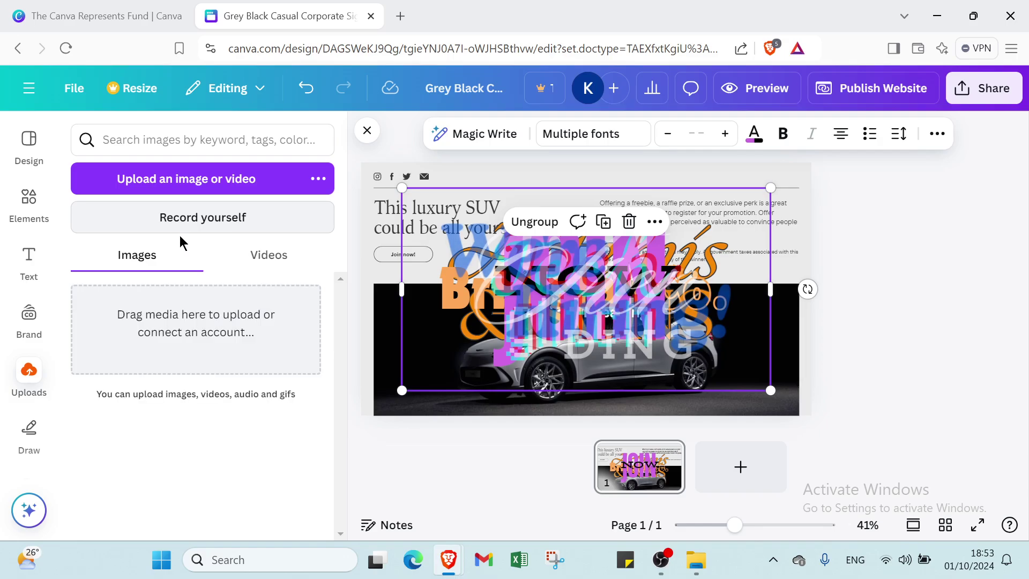
# Step: Set the marker colour to green and handwrite CANVA across the lower part of the car image
pyautogui.click(30, 432)
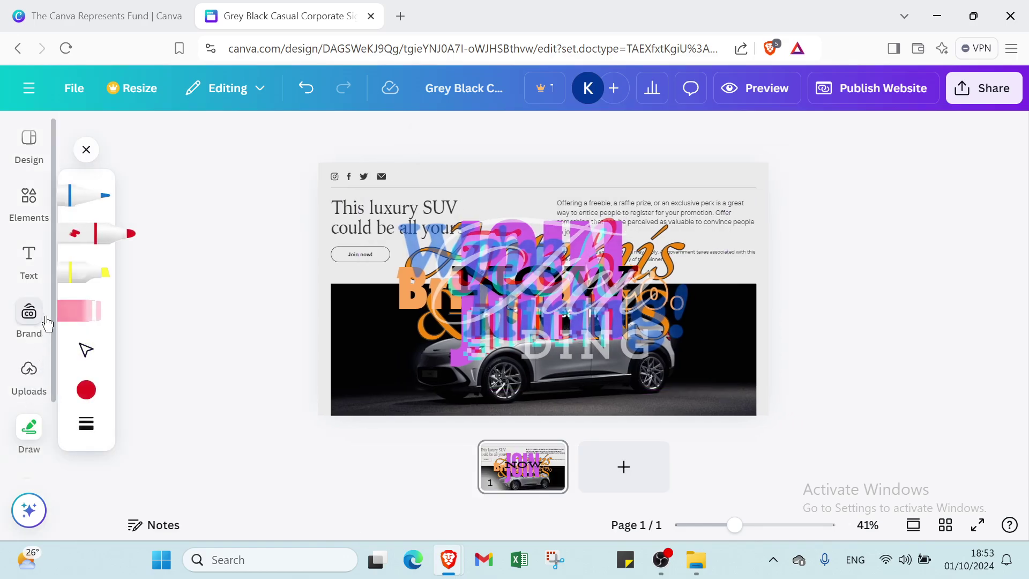
pyautogui.click(87, 391)
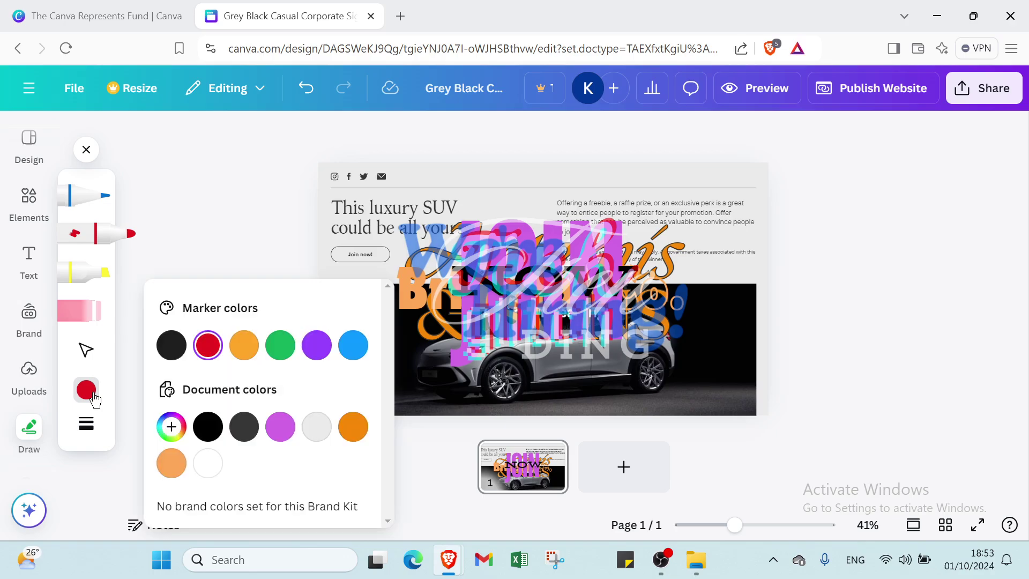
pyautogui.click(246, 348)
pyautogui.click(280, 345)
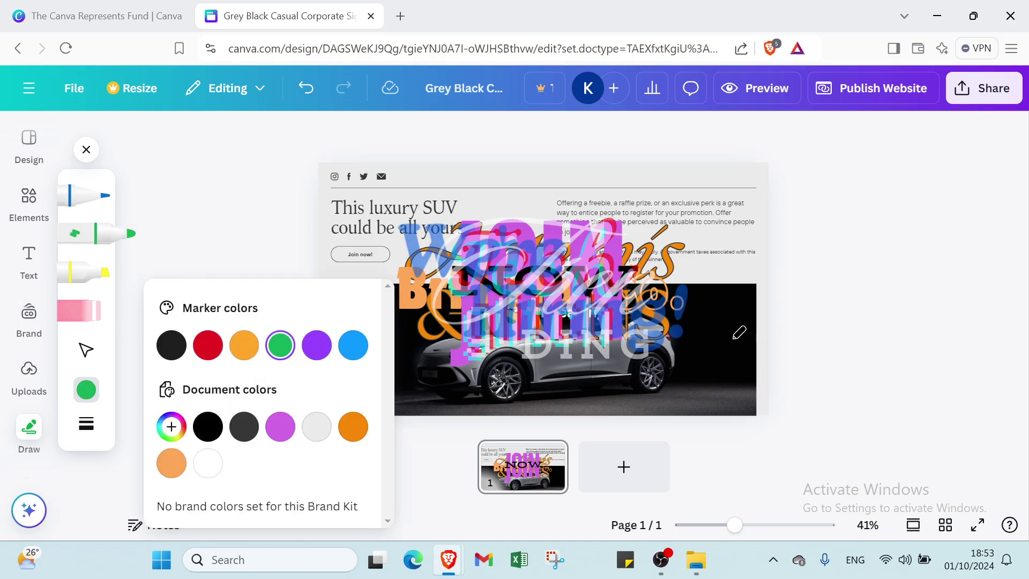
pyautogui.click(654, 334)
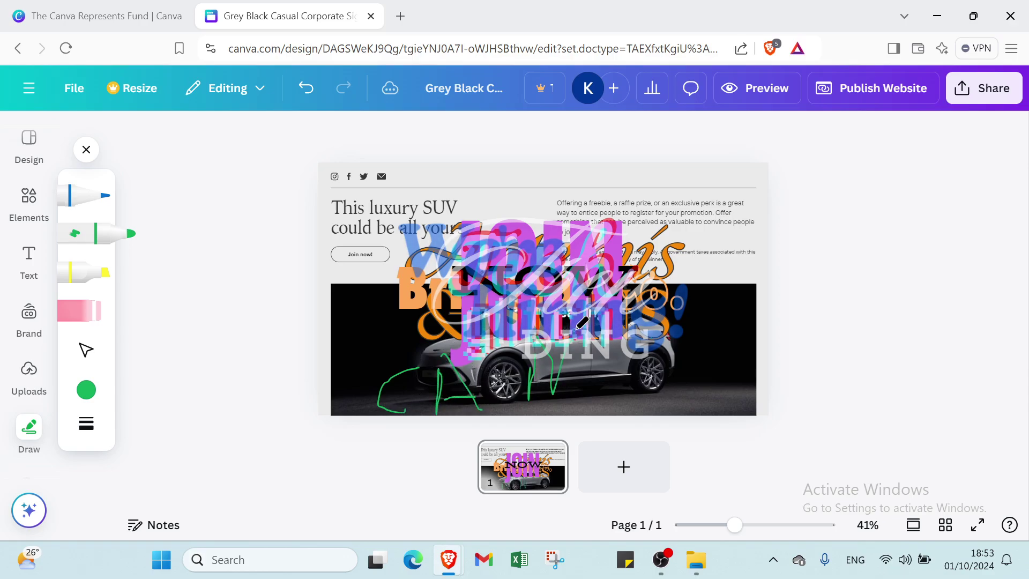
pyautogui.moveTo(778, 111); pyautogui.dragTo(1011, 15)
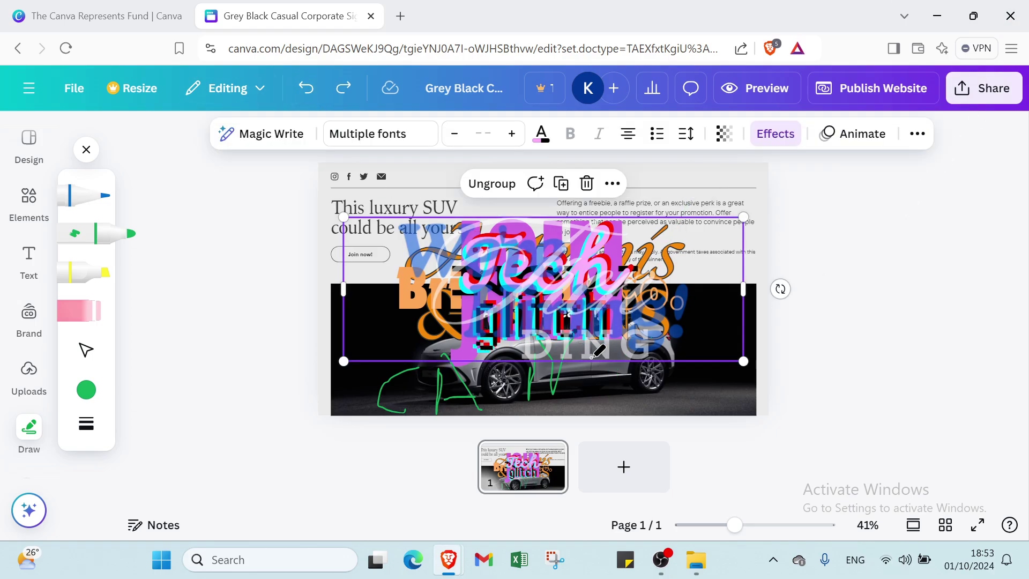
pyautogui.moveTo(589, 357); pyautogui.dragTo(615, 401)
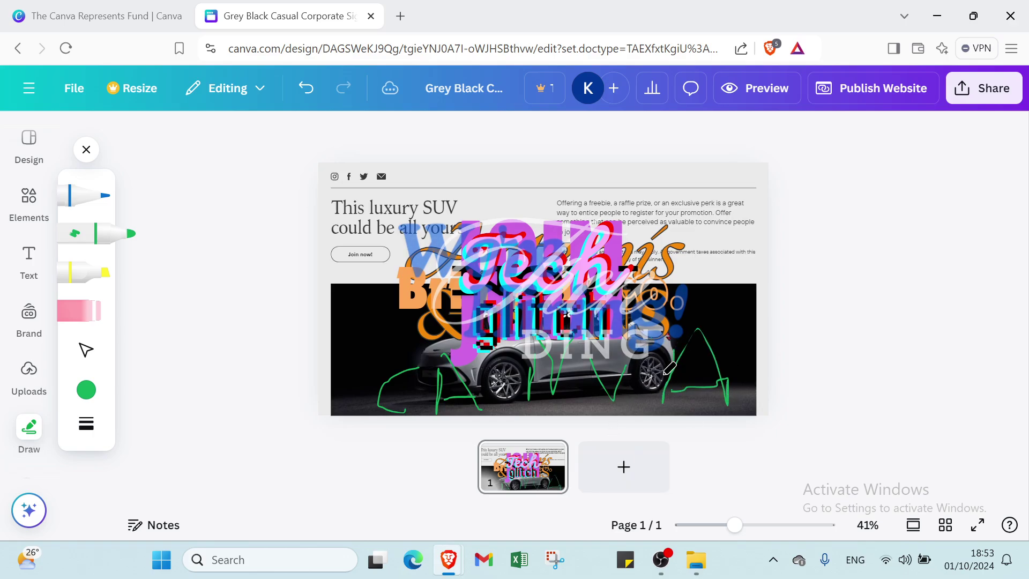
# Step: Erase the green handwritten letters from the car image with the eraser
pyautogui.click(72, 321)
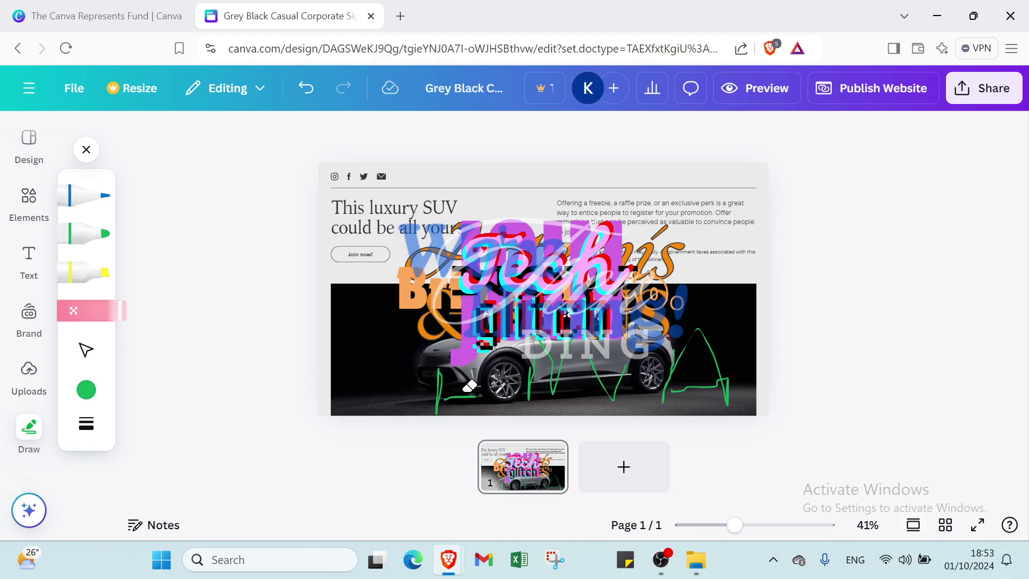
pyautogui.moveTo(468, 389); pyautogui.dragTo(433, 384)
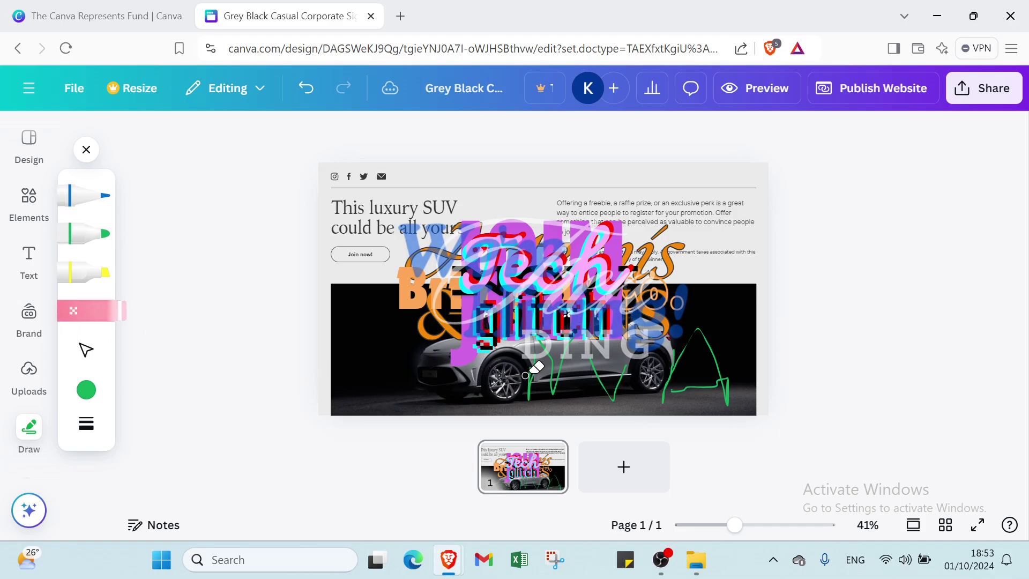
pyautogui.moveTo(588, 355); pyautogui.dragTo(681, 378)
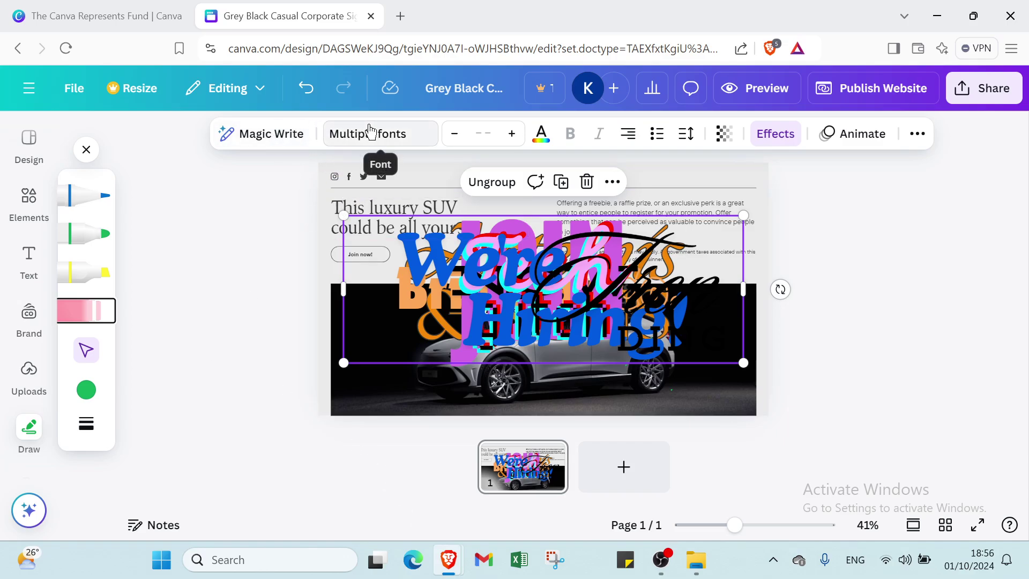
# Step: Set the font size of the Trending text to 10, recolour it dark grey, and close the drawing tools
pyautogui.click(487, 136)
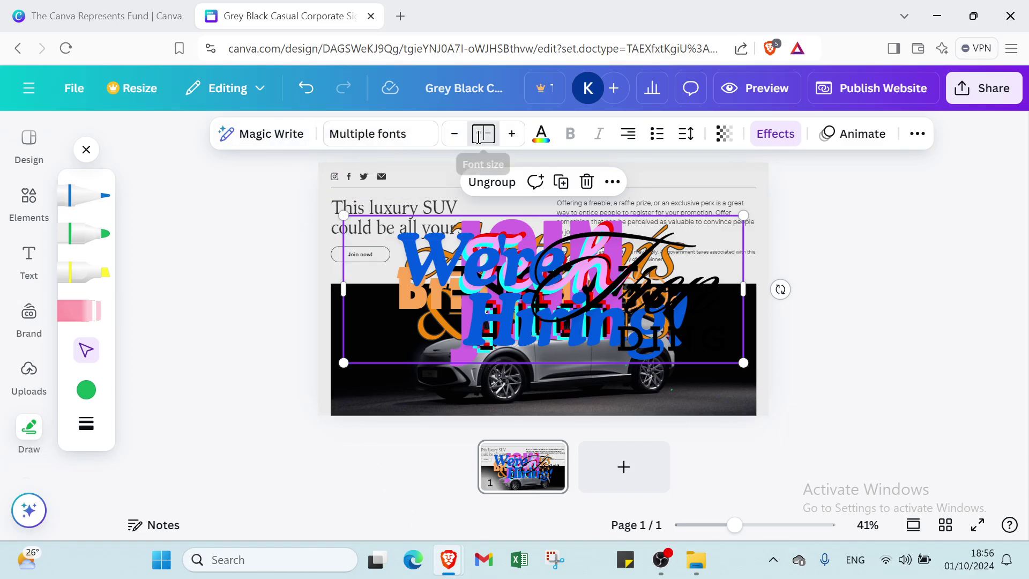
pyautogui.click(475, 240)
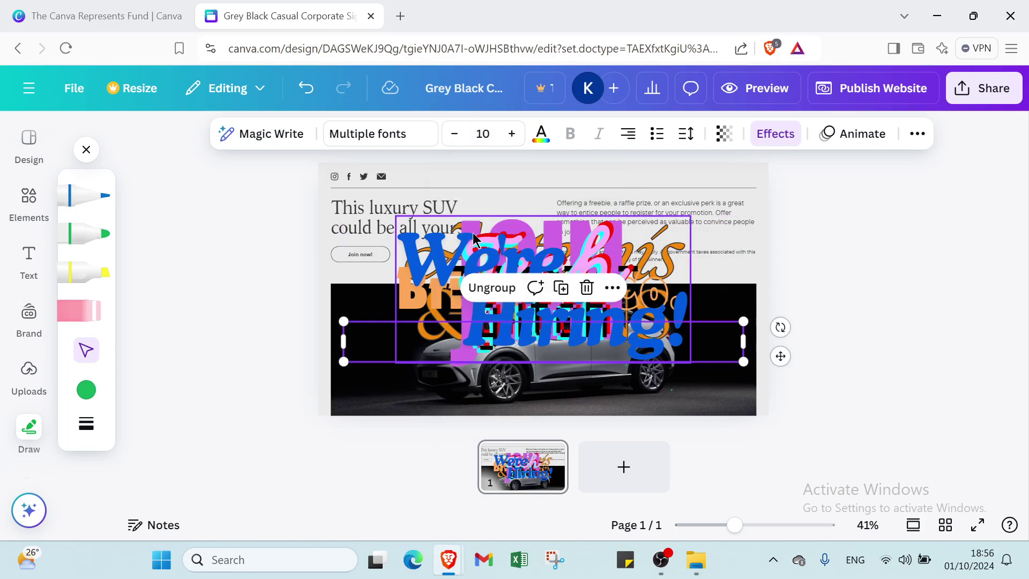
pyautogui.click(542, 135)
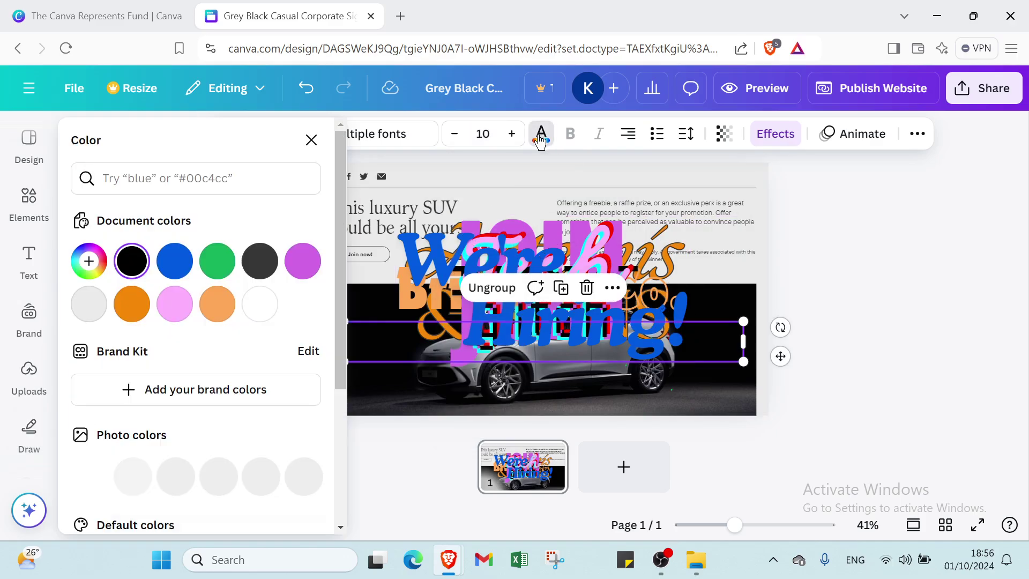
pyautogui.click(260, 261)
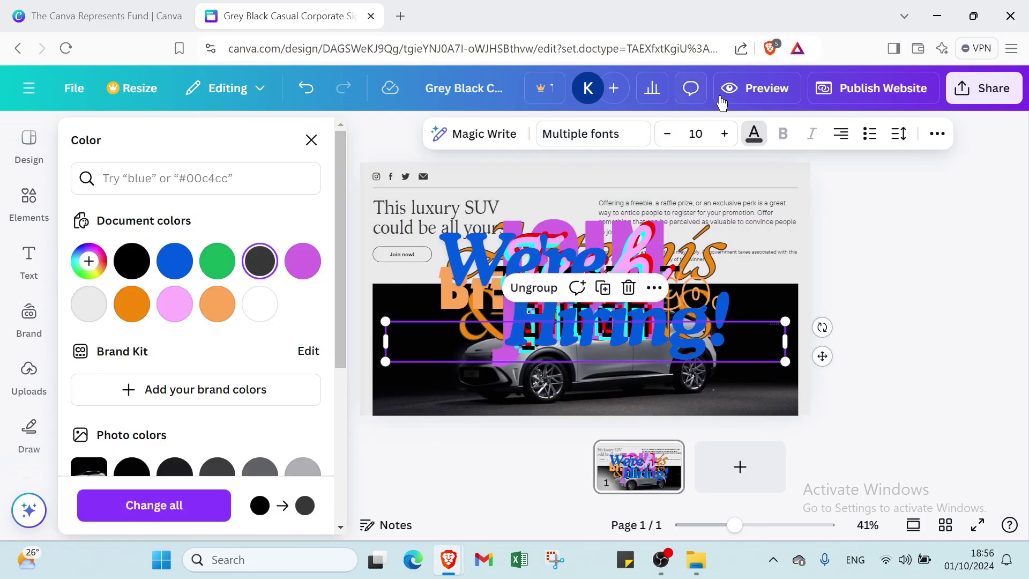
pyautogui.click(312, 140)
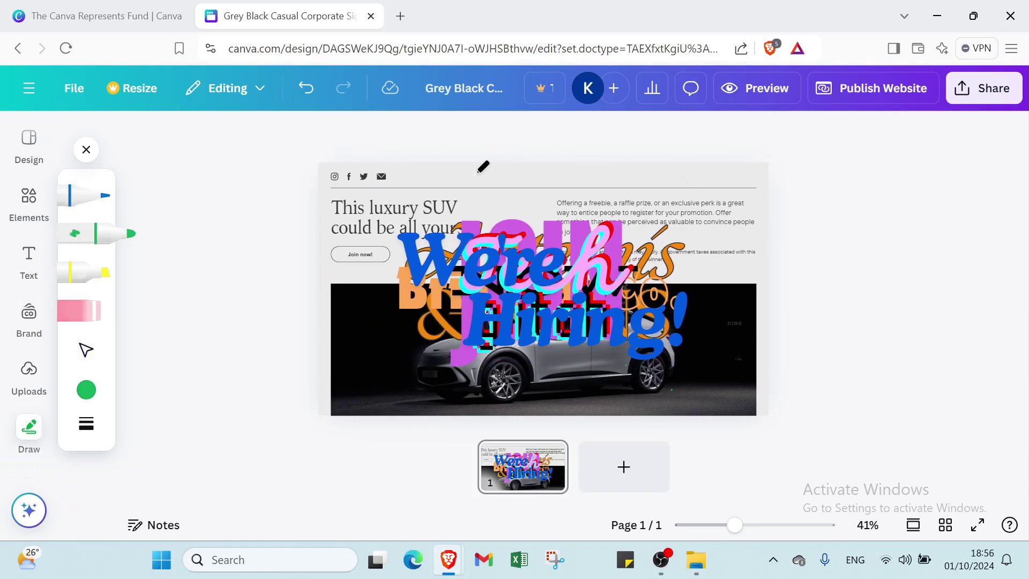
pyautogui.click(100, 234)
pyautogui.click(86, 150)
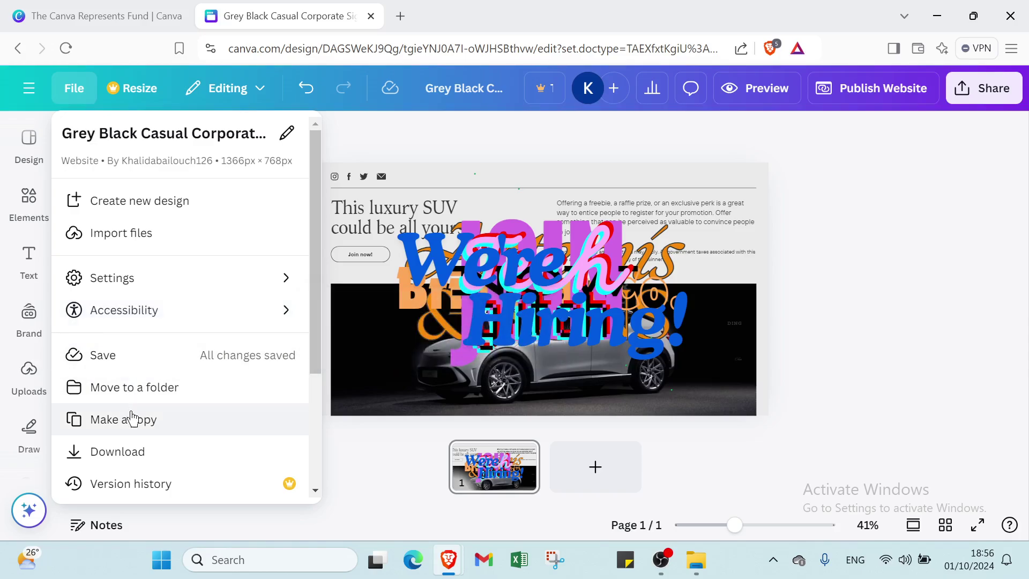
# Step: Look through the design's file options and its resize, translate and transform-into-doc options
pyautogui.scroll(-1, 125, 427)
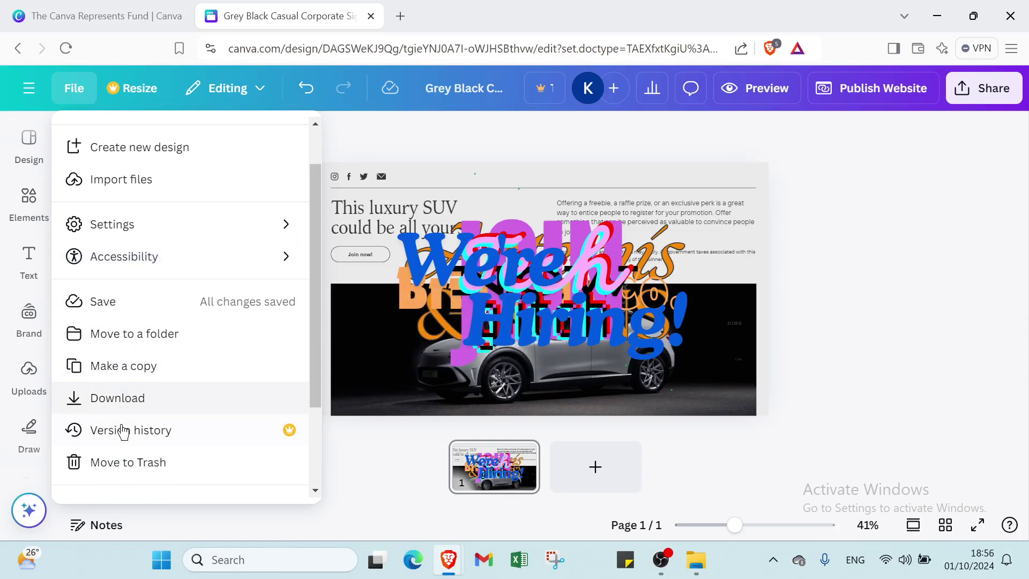
pyautogui.scroll(-1, 139, 440)
pyautogui.scroll(-1, 140, 443)
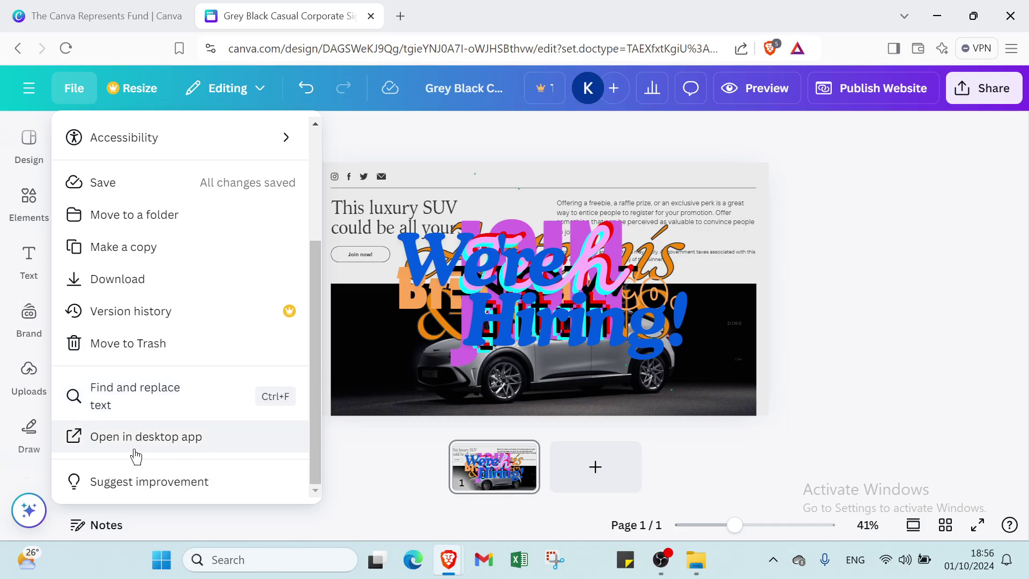
pyautogui.scroll(2, 232, 226)
pyautogui.scroll(1, 231, 220)
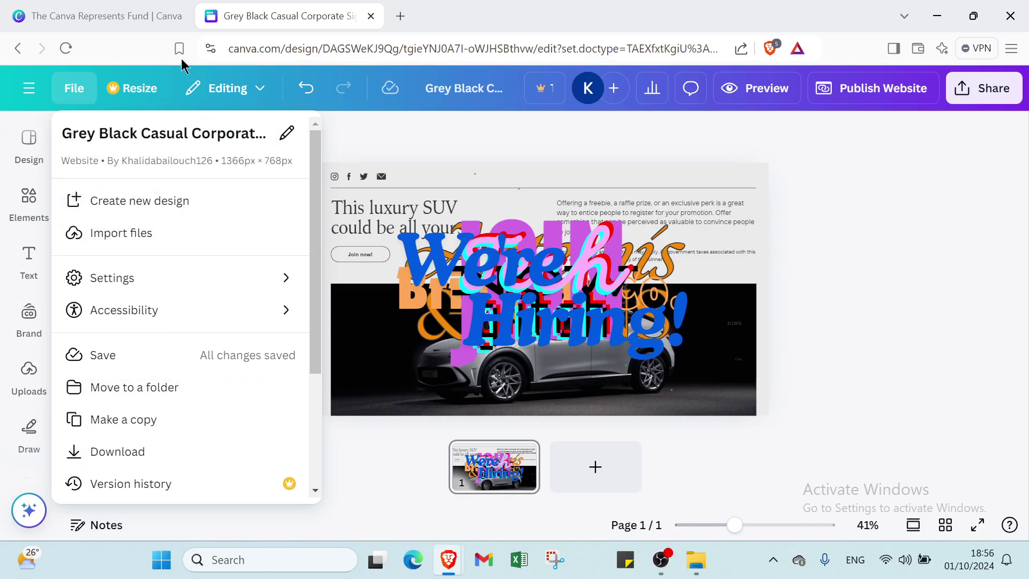
pyautogui.click(129, 92)
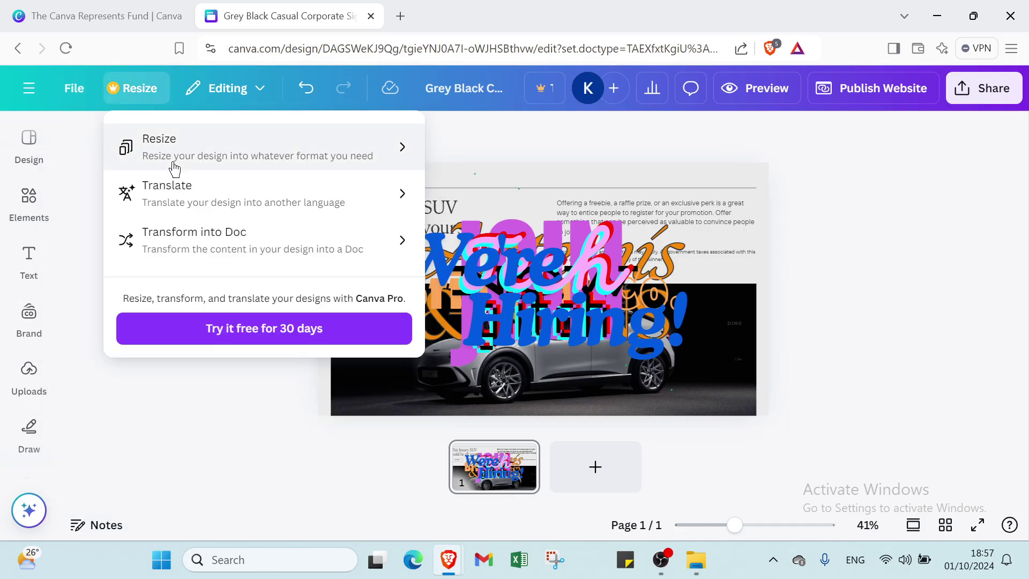
pyautogui.click(213, 189)
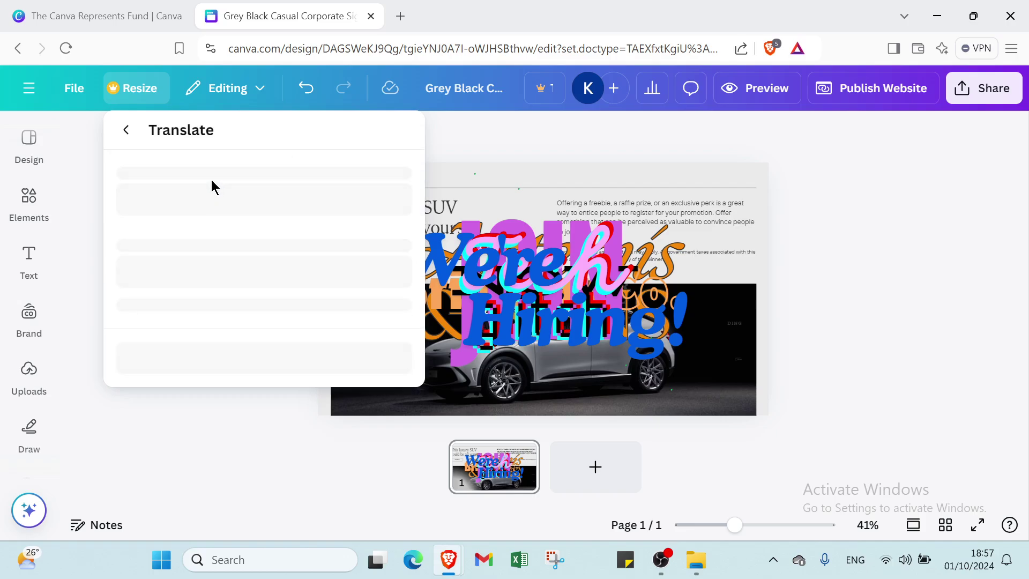
pyautogui.click(127, 131)
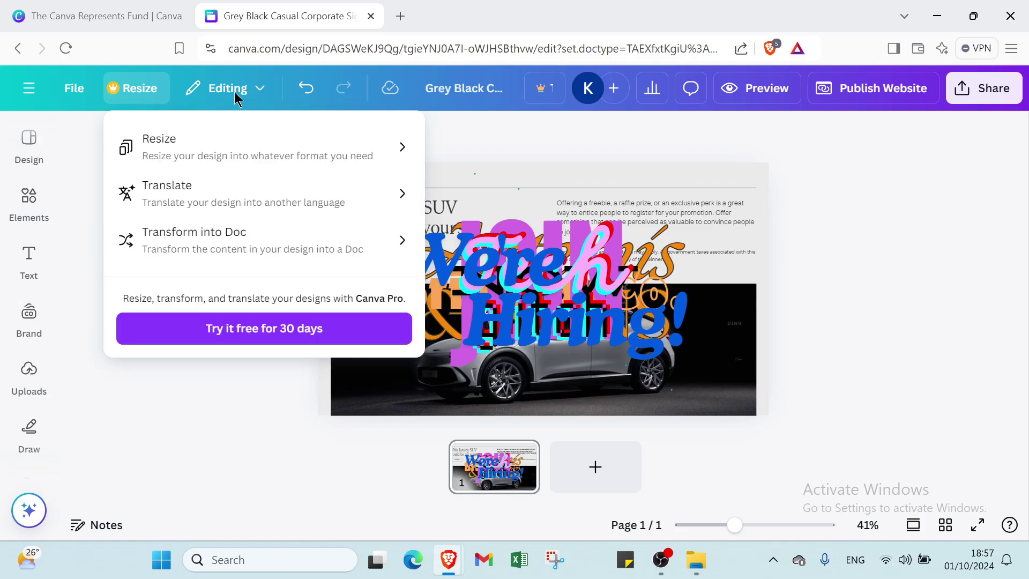
# Step: Switch the design to commenting mode and back to editing mode
pyautogui.click(234, 98)
pyautogui.click(234, 98)
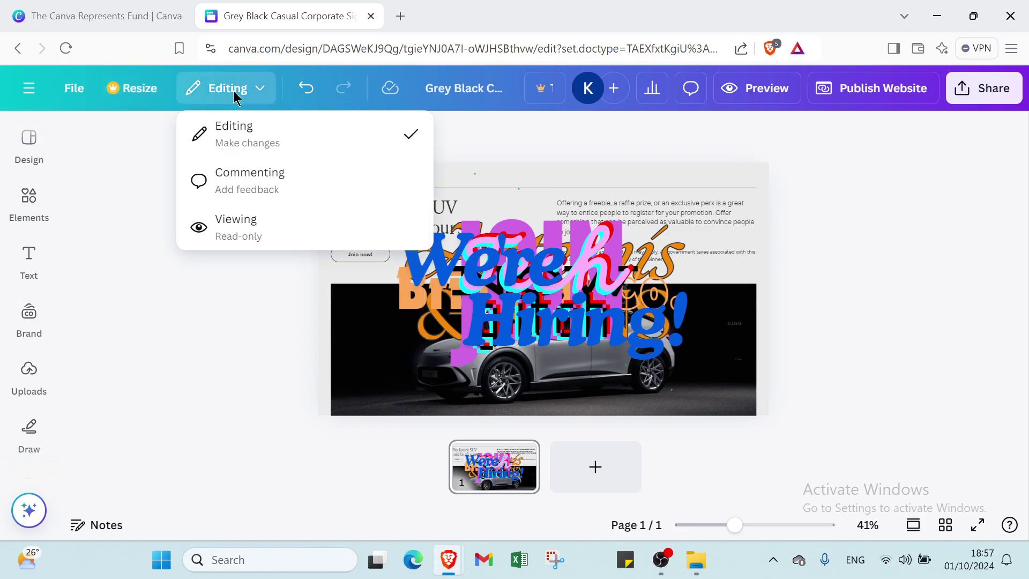
pyautogui.click(250, 179)
pyautogui.click(188, 90)
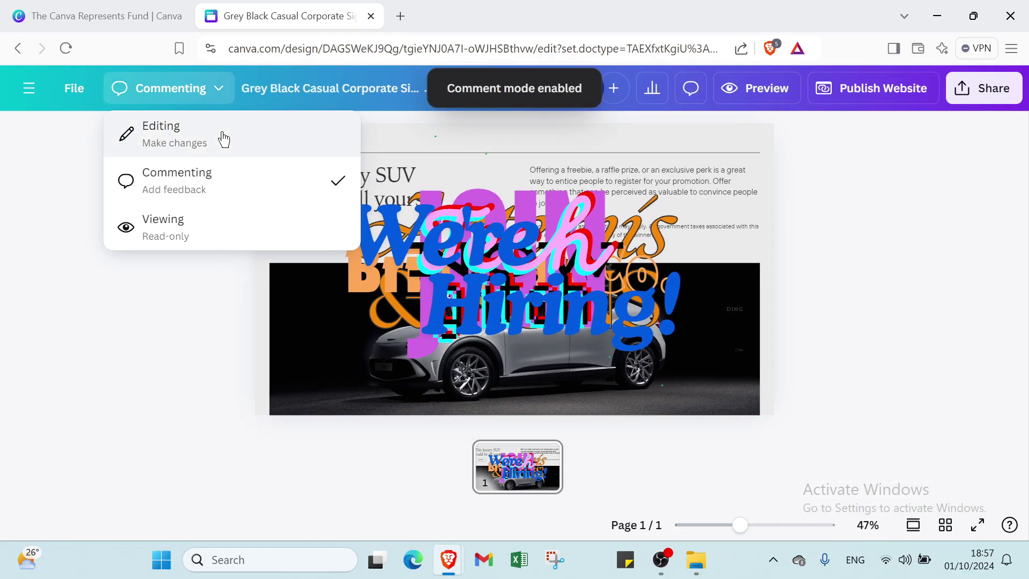
pyautogui.click(223, 140)
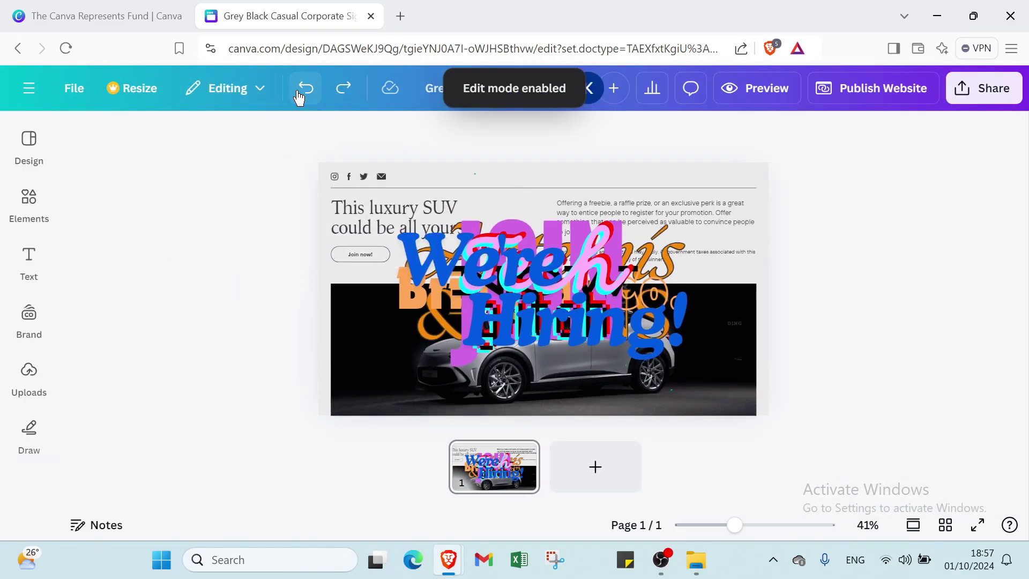
# Step: Undo all the added text and drawings on the landing page until the original car template is restored
pyautogui.click(300, 92)
pyautogui.click(301, 91)
pyautogui.click(299, 89)
pyautogui.click(298, 86)
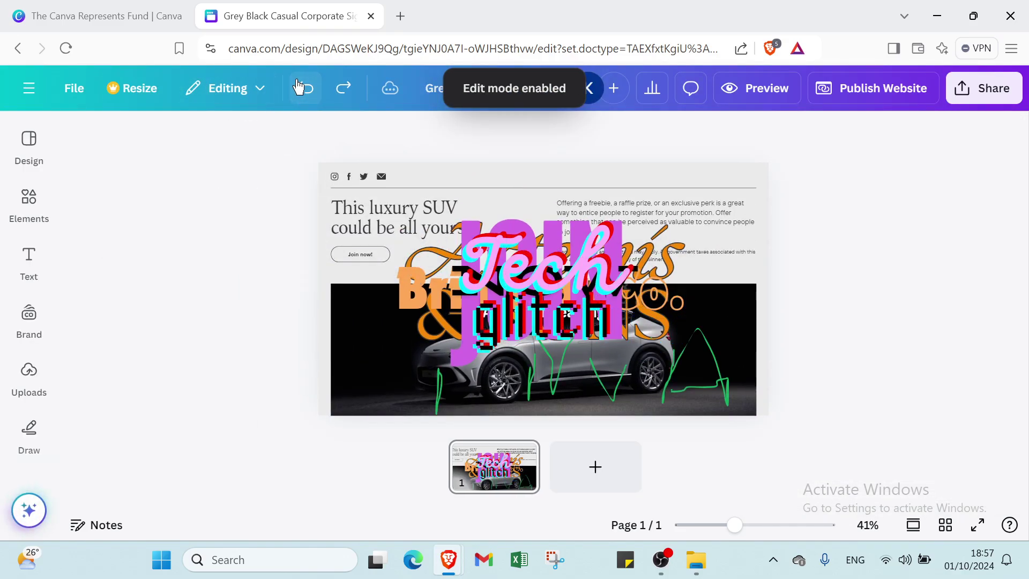
pyautogui.click(298, 85)
pyautogui.click(296, 84)
pyautogui.click(295, 82)
pyautogui.click(294, 80)
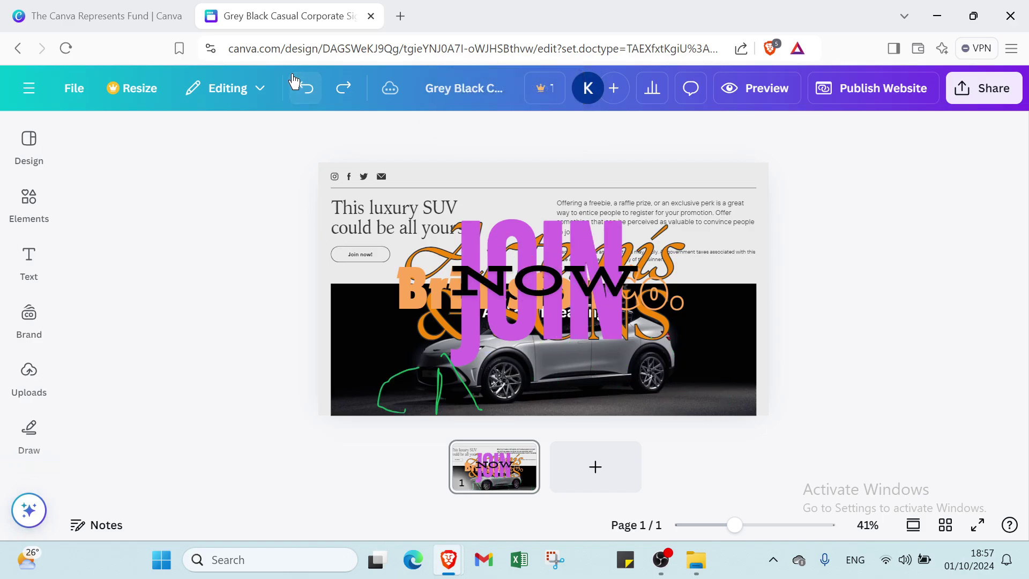
pyautogui.click(294, 80)
pyautogui.click(292, 78)
pyautogui.click(298, 87)
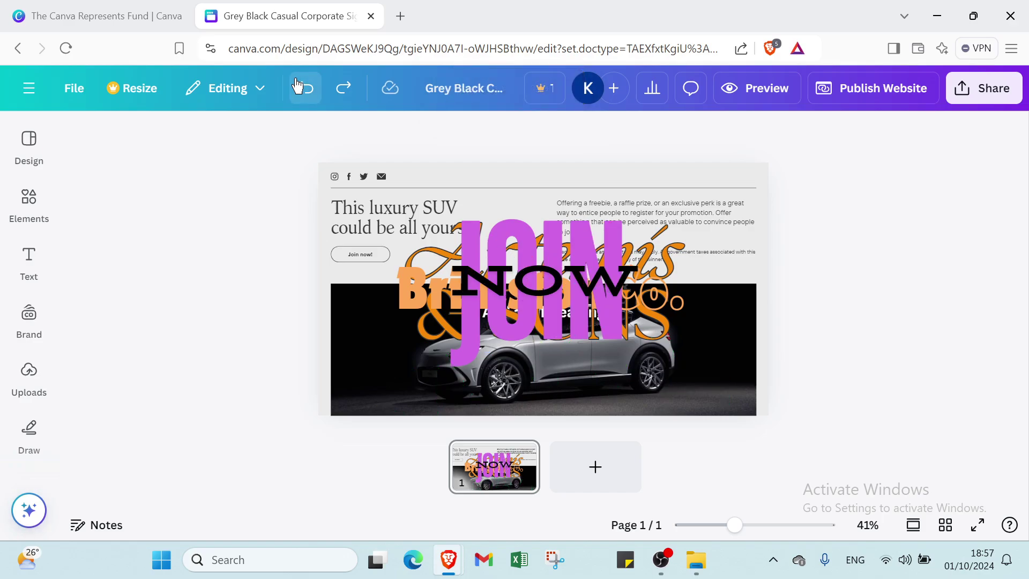
pyautogui.click(298, 85)
pyautogui.click(297, 82)
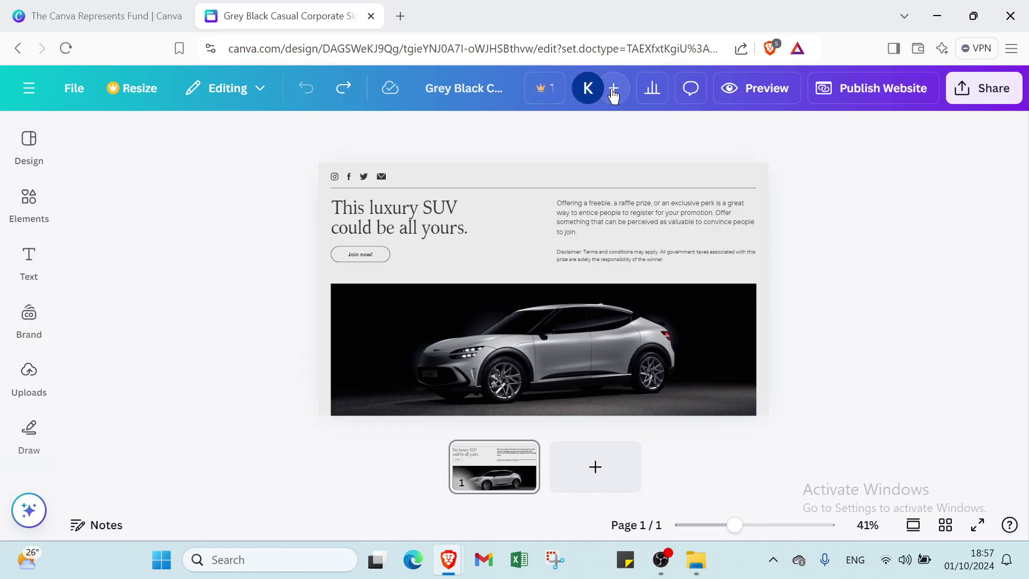
# Step: Look at the comments for the current page and close them again
pyautogui.click(691, 91)
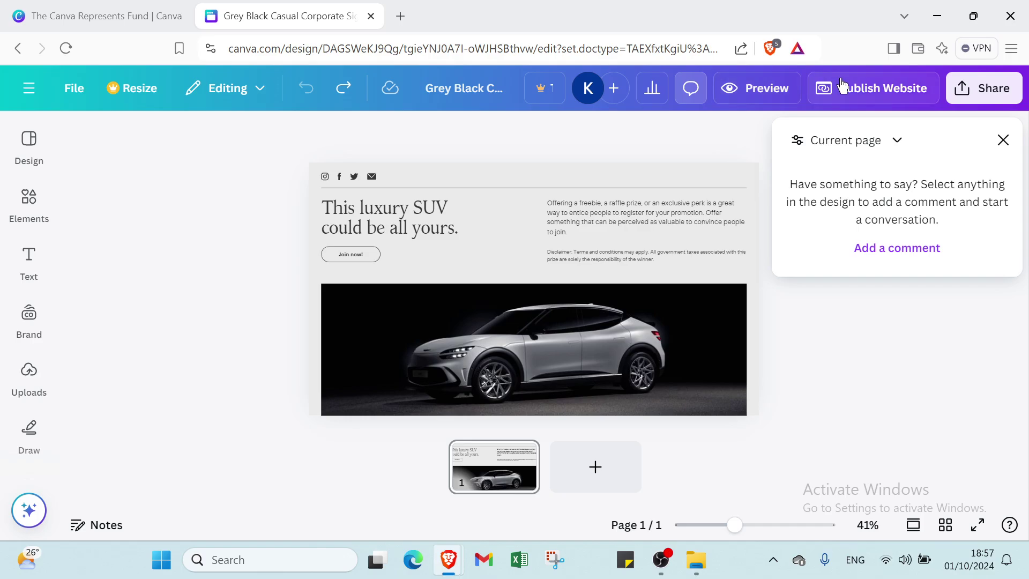
pyautogui.click(1003, 140)
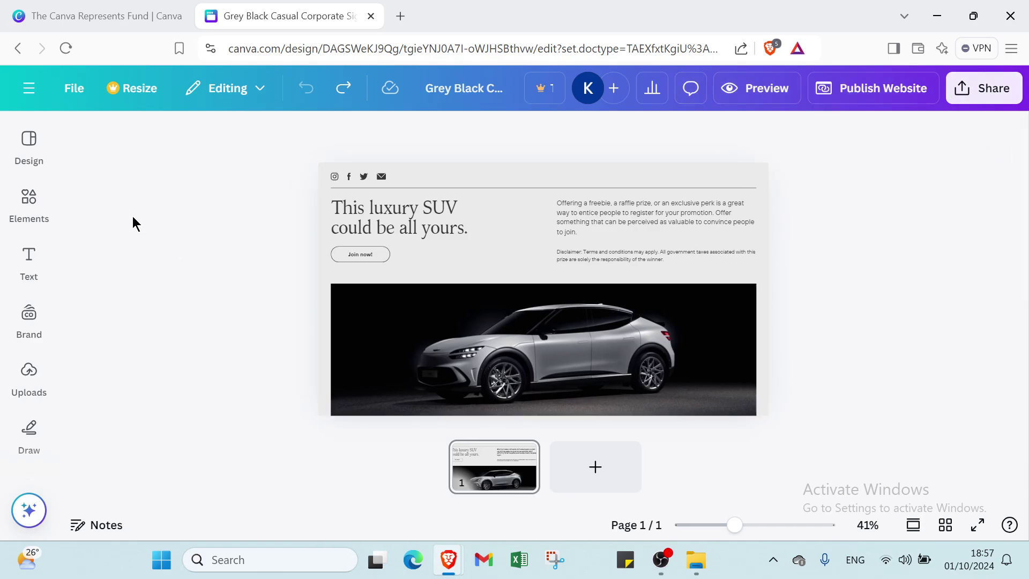
# Step: Leave the design for the Canva home page and switch to the Canva Represents Fund page
pyautogui.click(29, 88)
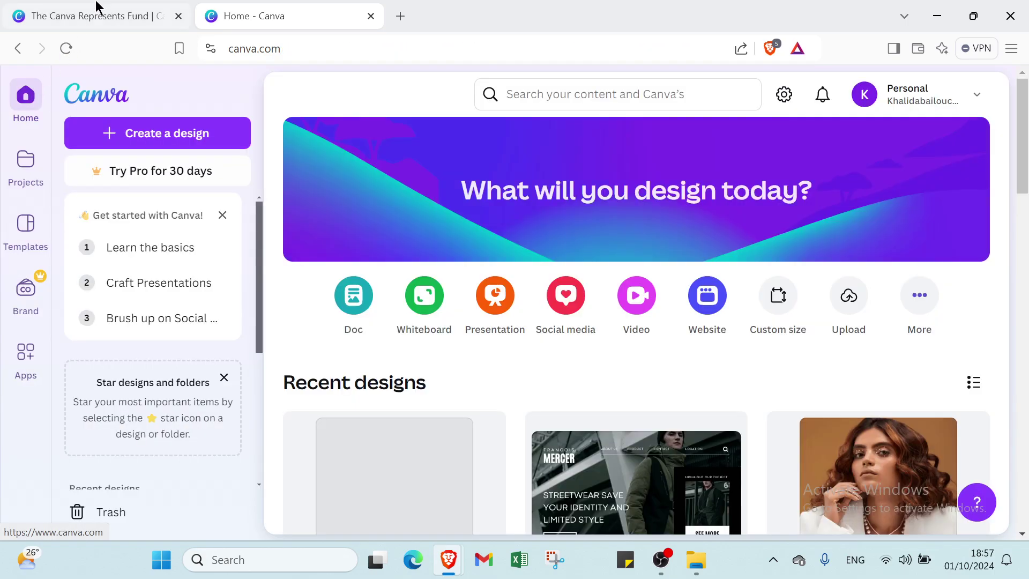
pyautogui.click(92, 15)
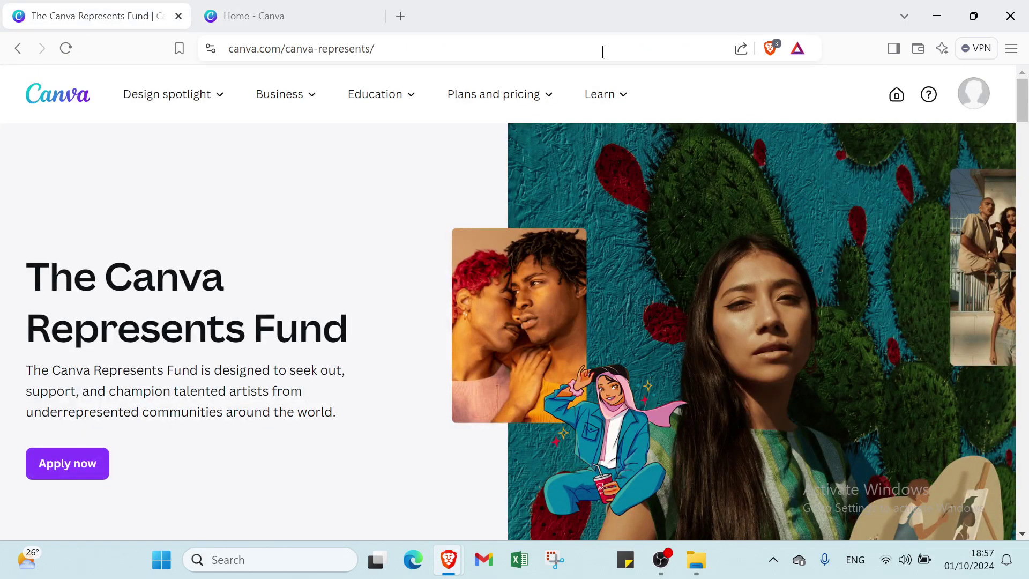